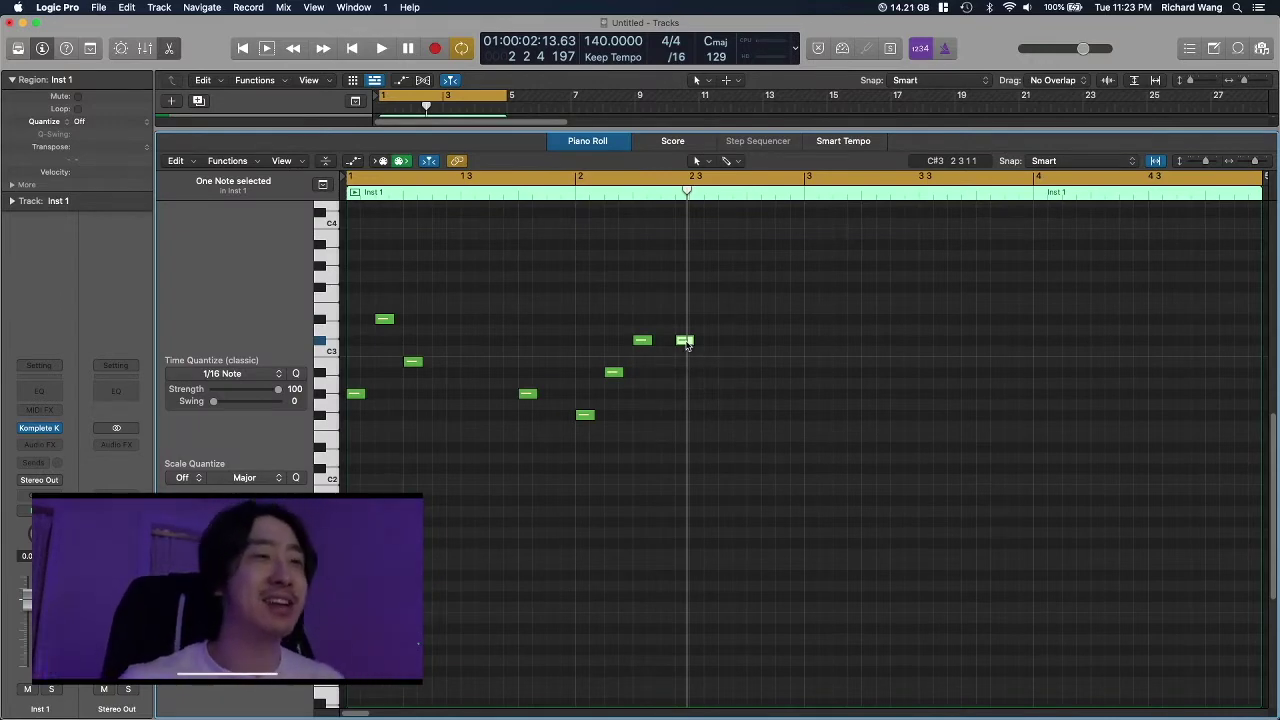
- Audition the Inst 1 melody and raise the C#3 note near bar 2 3 to D#3
key(space)
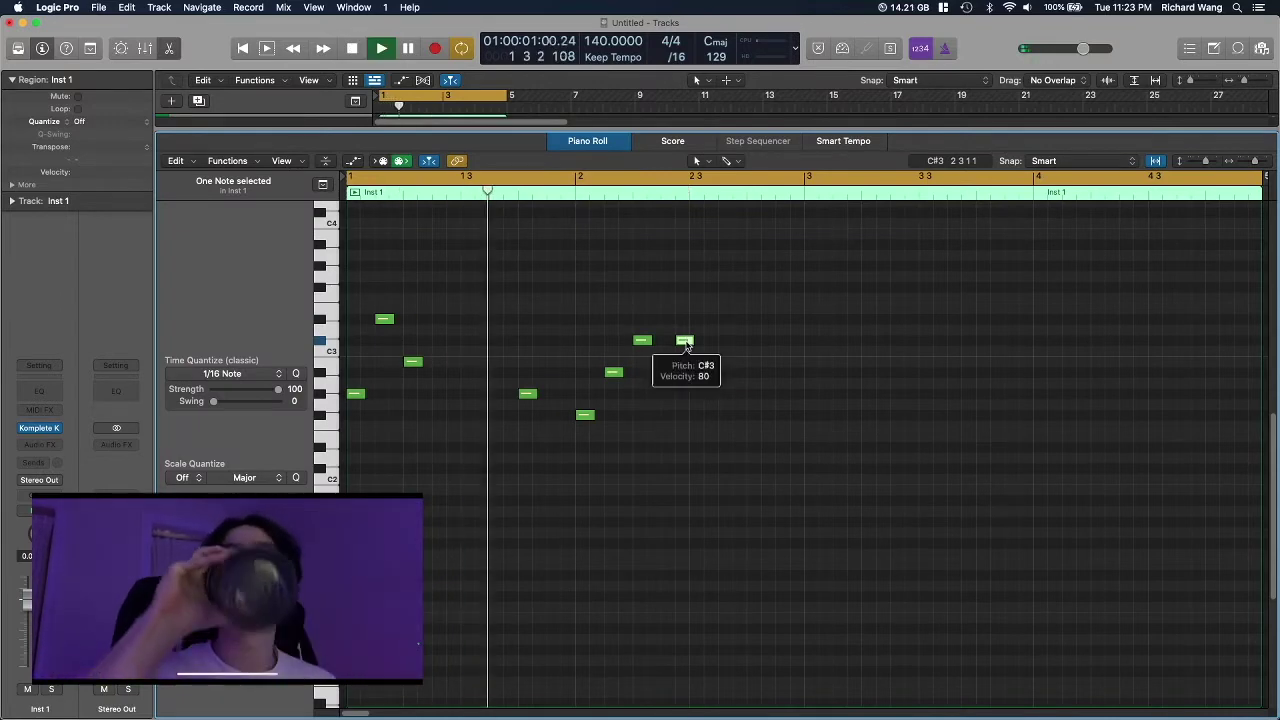
key(space)
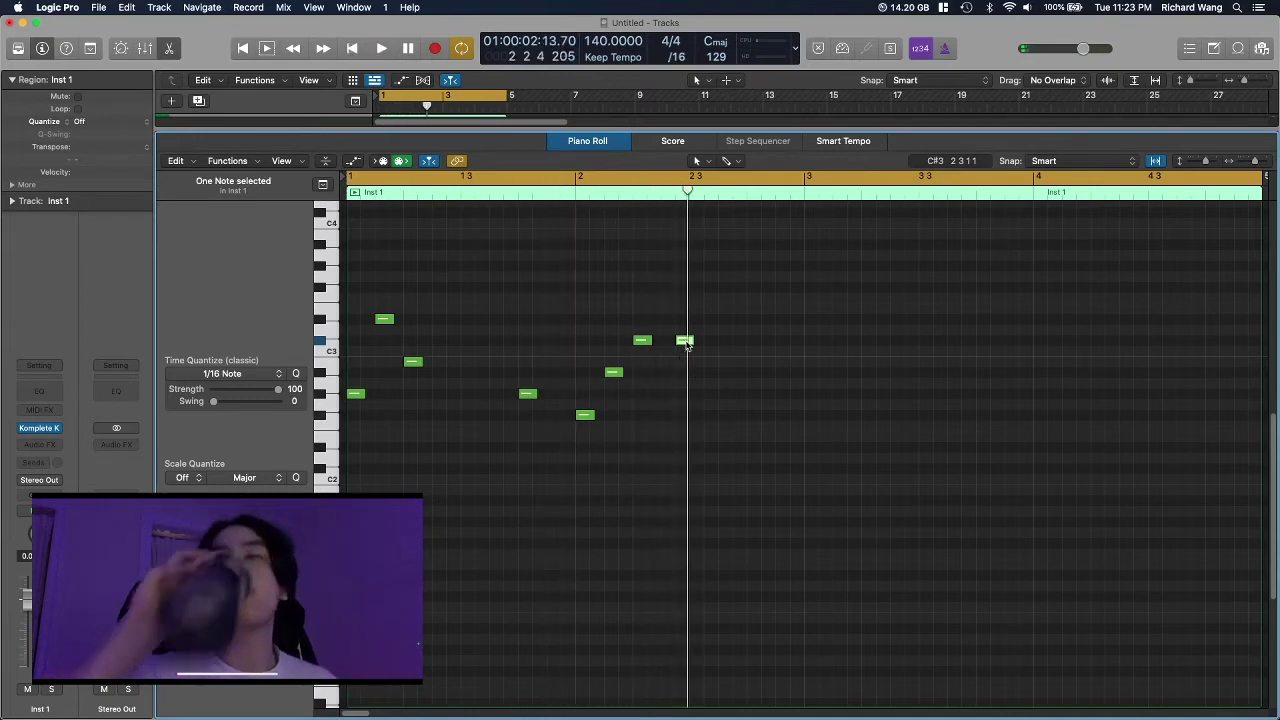
key(space)
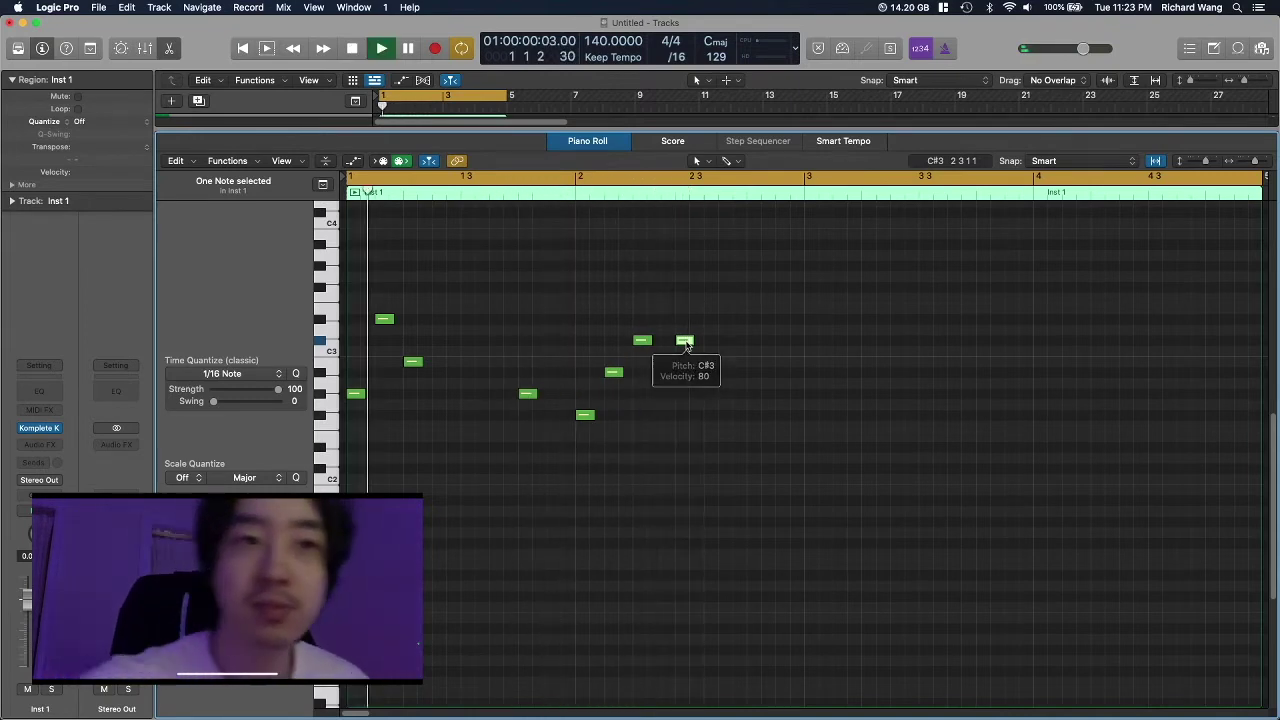
click(749, 455)
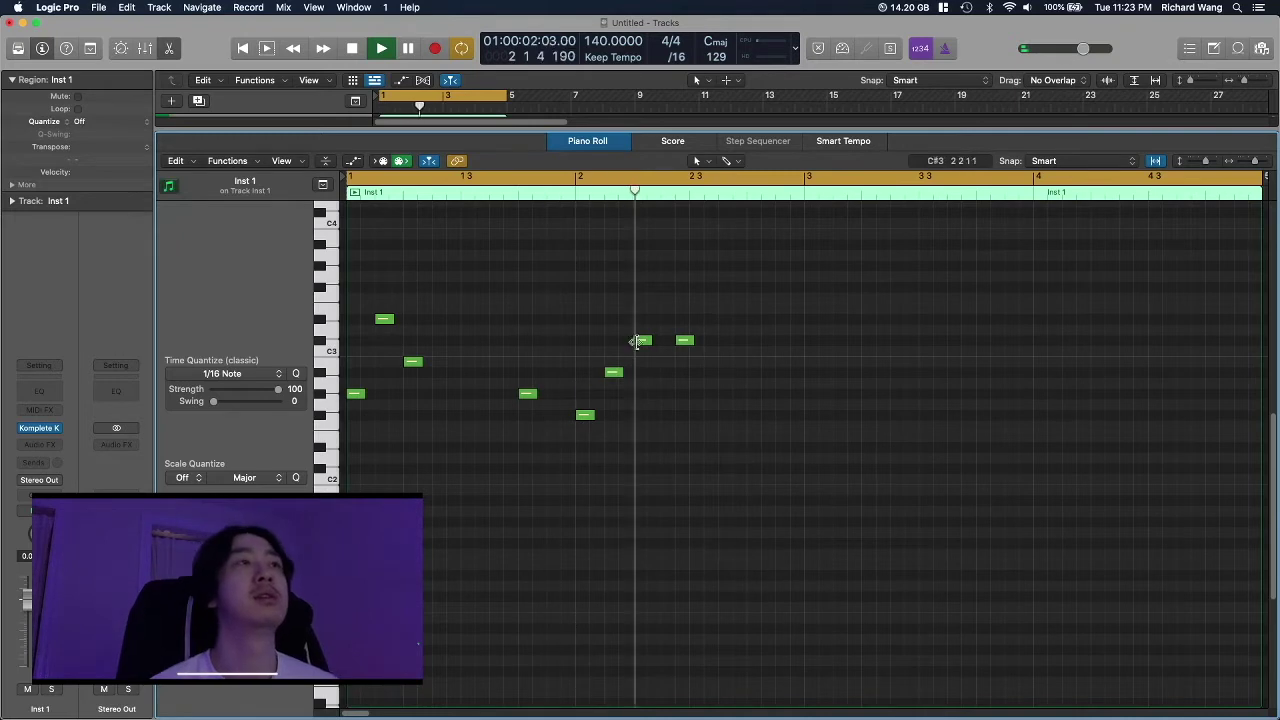
key(space)
click(684, 340)
drag(685, 341, 672, 318)
key(space)
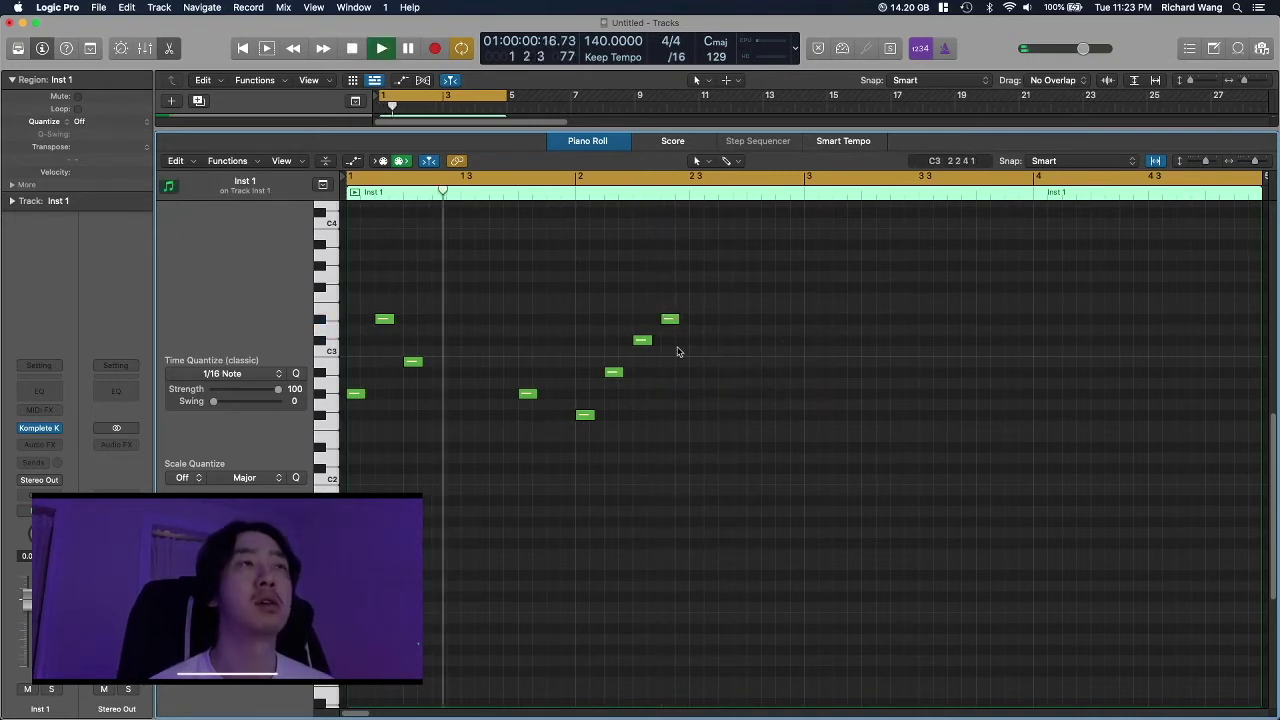
key(space)
- Listen to the raised note, then move it back down to C#3 and replay
click(663, 330)
click(670, 319)
click(786, 331)
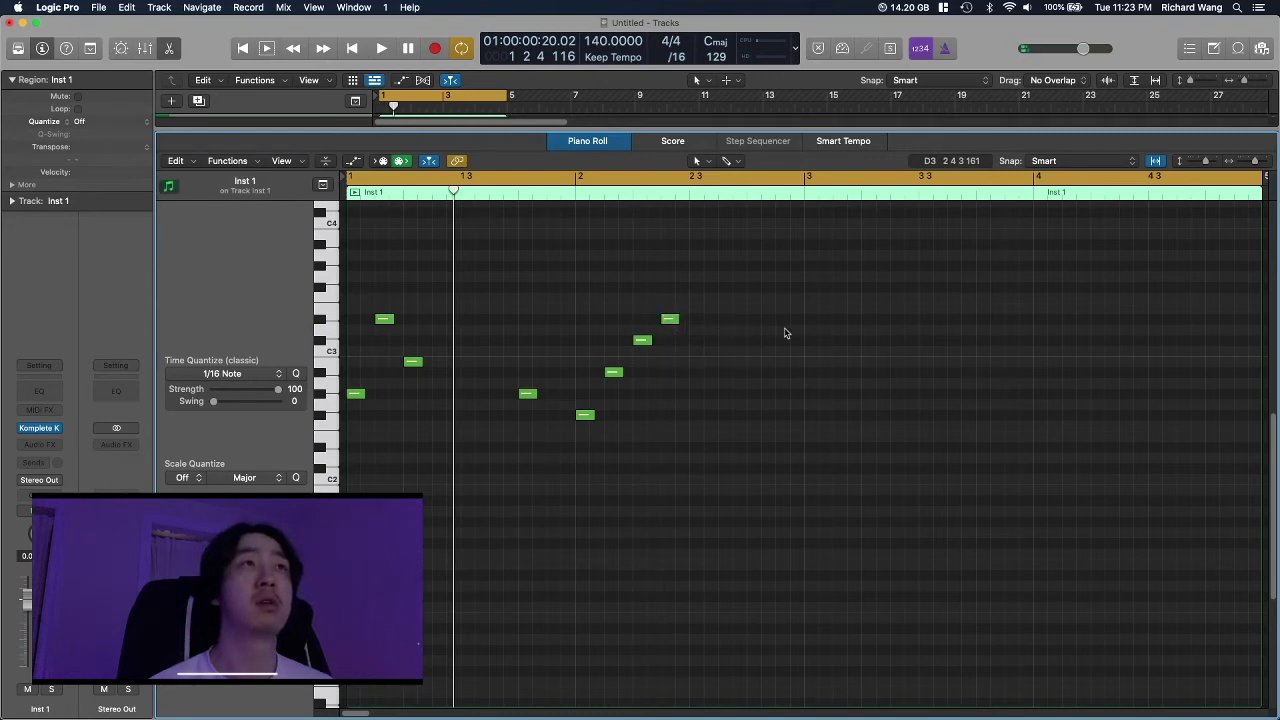
key(space)
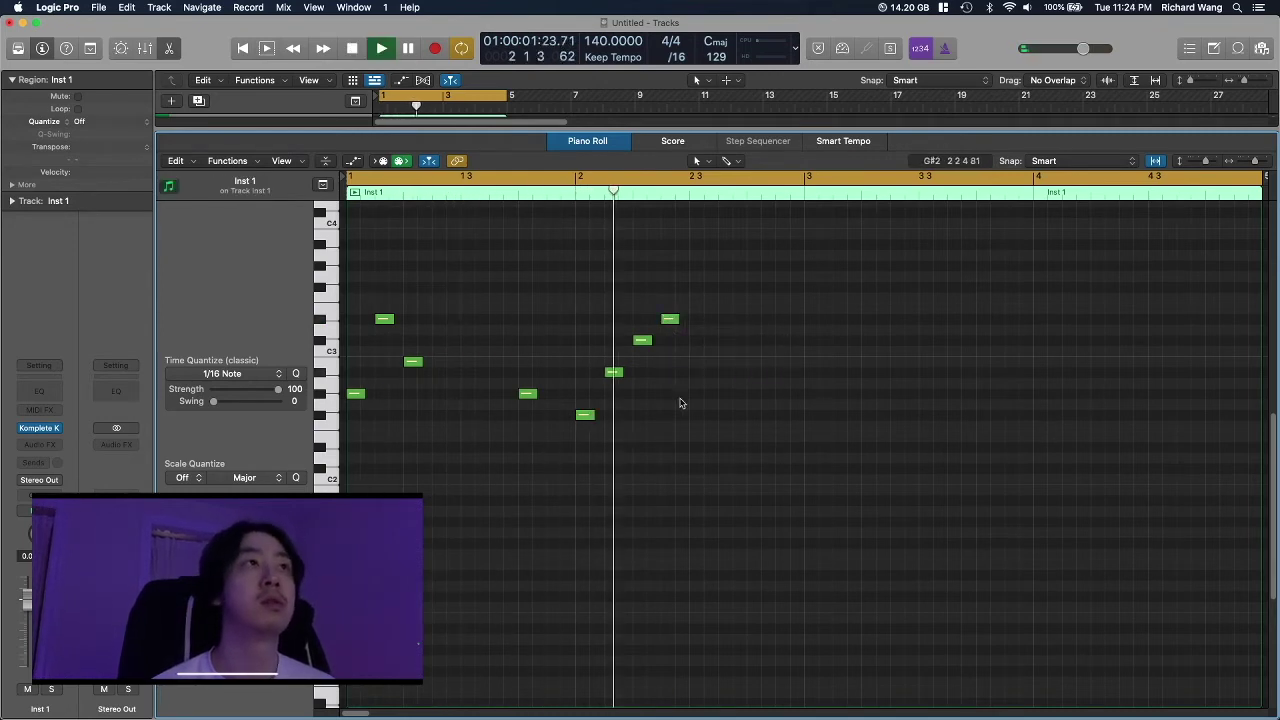
key(space)
mouse_move(670, 321)
mouse_down()
mouse_move(669, 308)
mouse_move(673, 342)
mouse_up()
click(729, 371)
key(space)
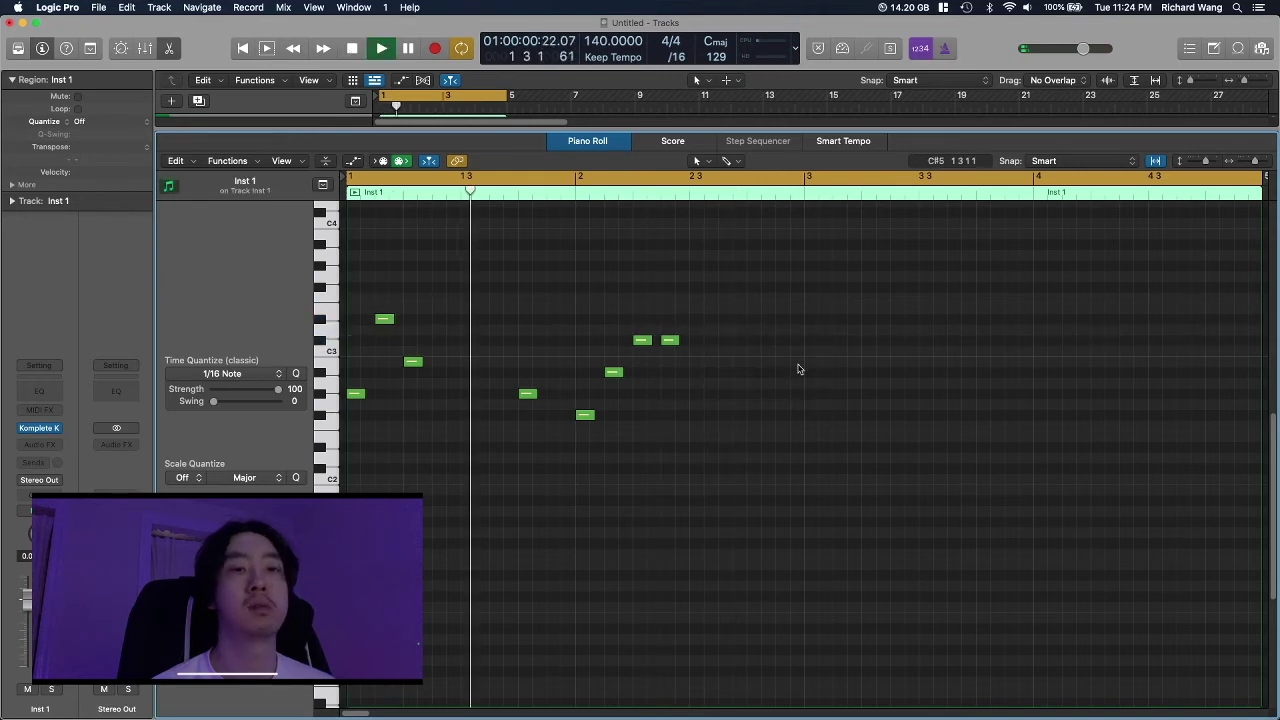
key(space)
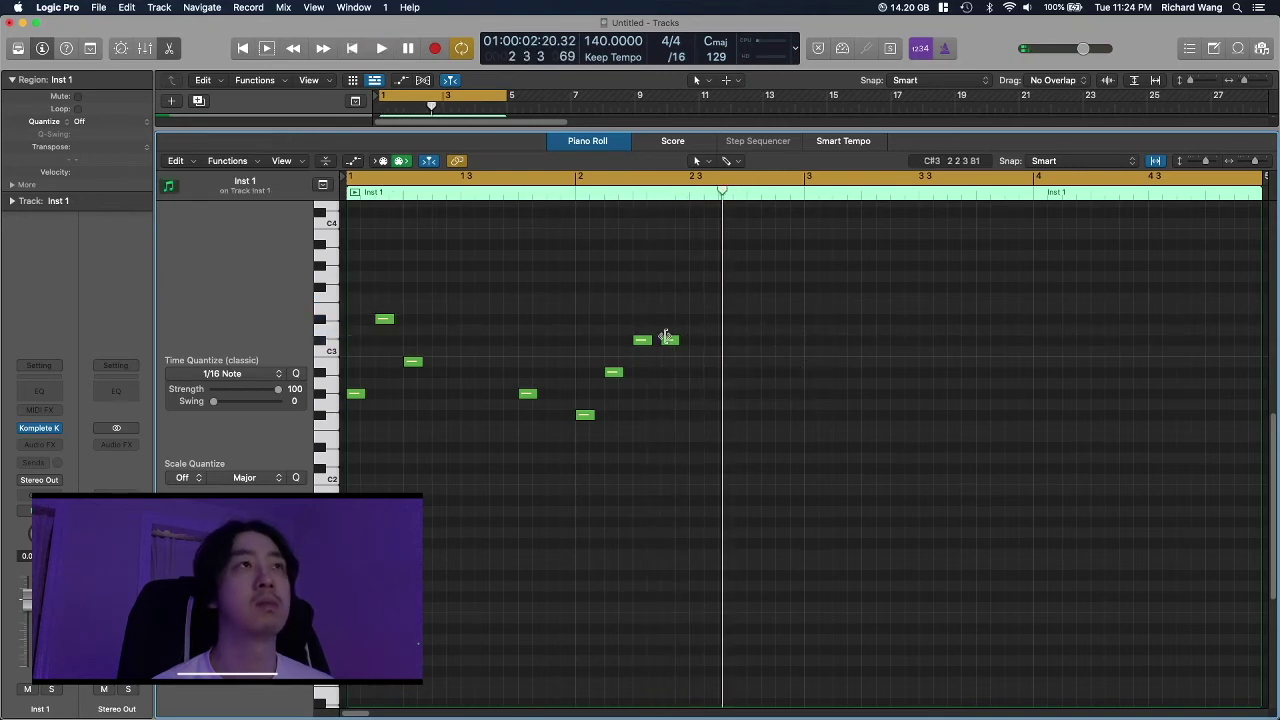
- Add a new A2 note near bar 2 4, lower it a semitone, and audition the phrase
click(786, 449)
key(space)
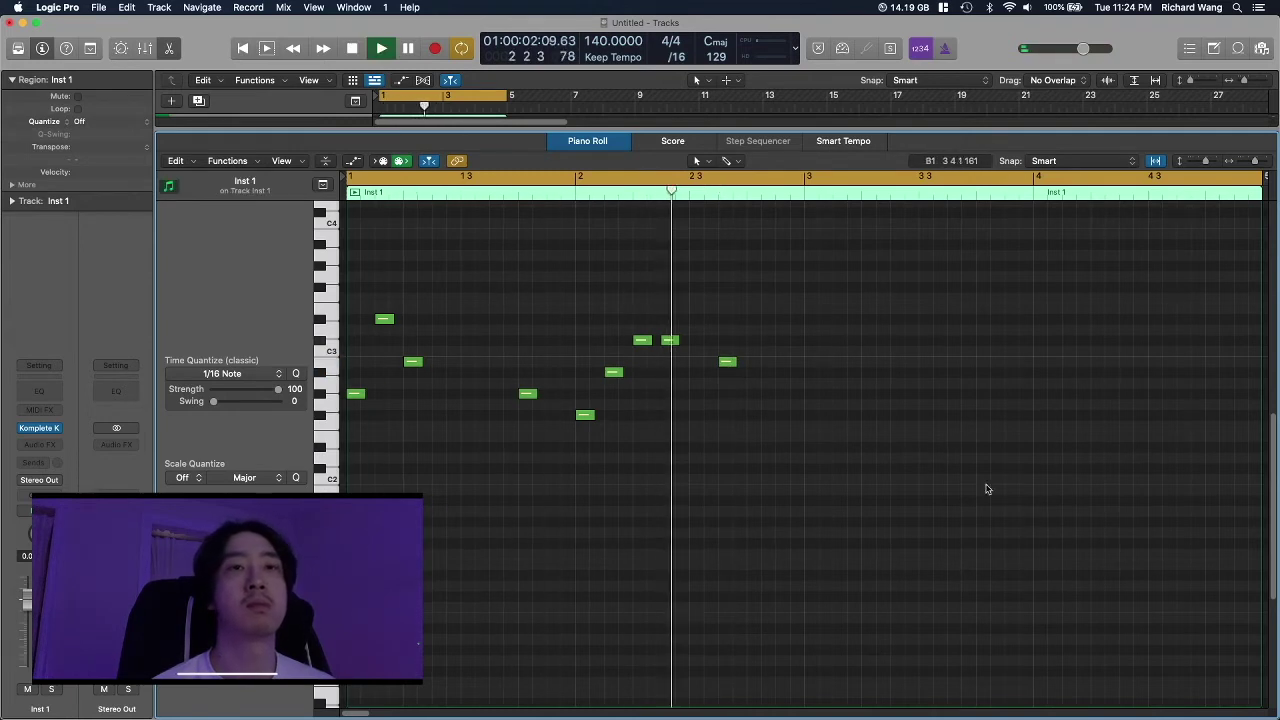
key(space)
super+click(757, 384)
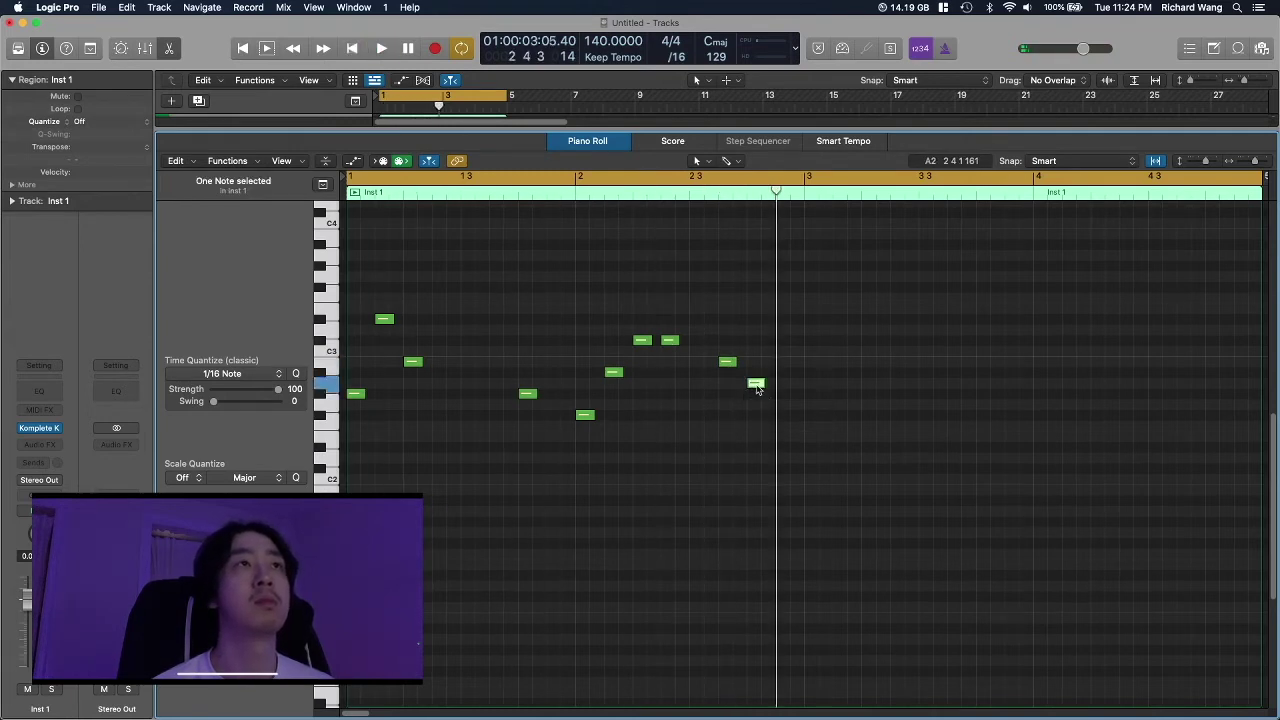
drag(757, 384, 757, 393)
click(877, 494)
key(space)
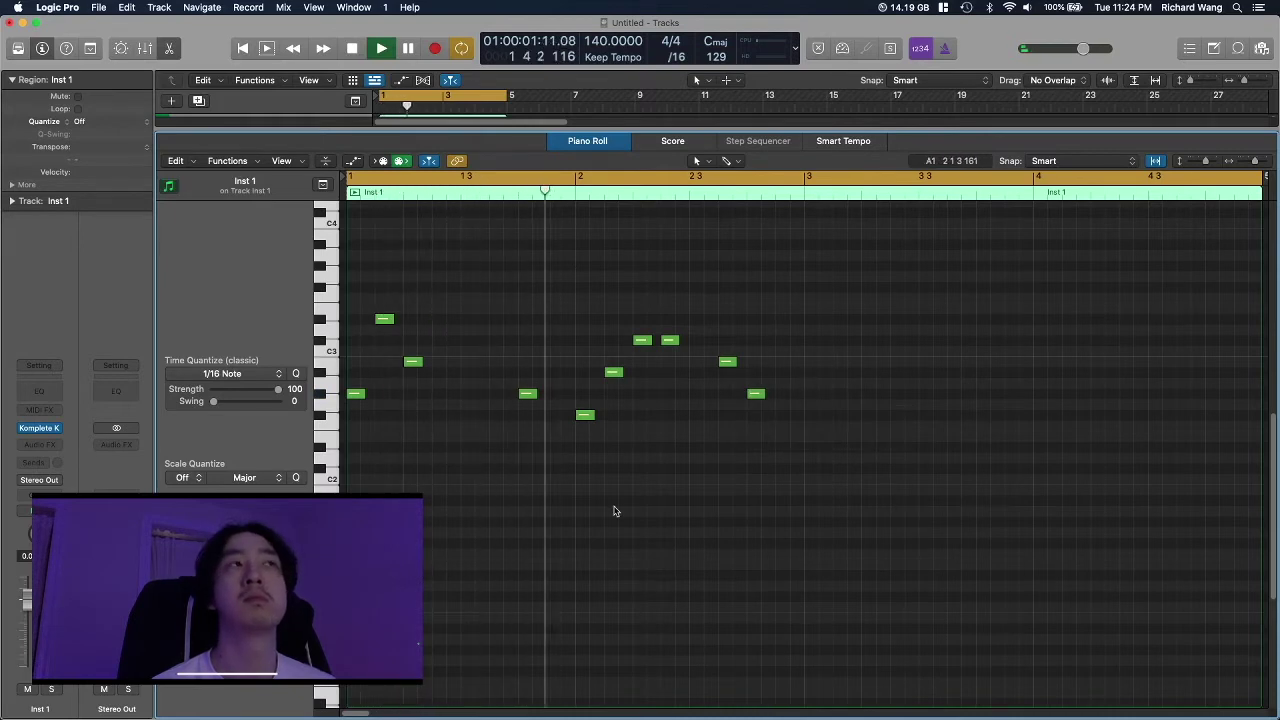
key(space)
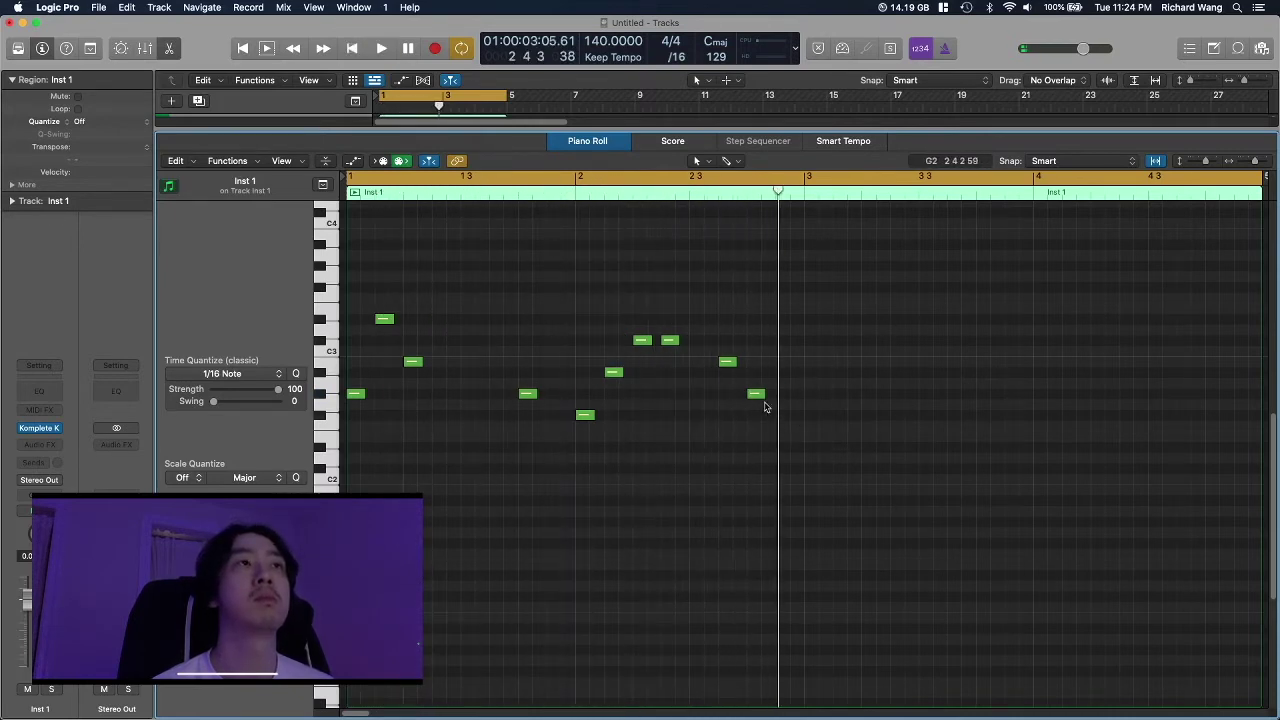
click(755, 395)
- Raise the phrase's last note a few semitones and repeat the melody across the four-bar region
drag(755, 395, 756, 364)
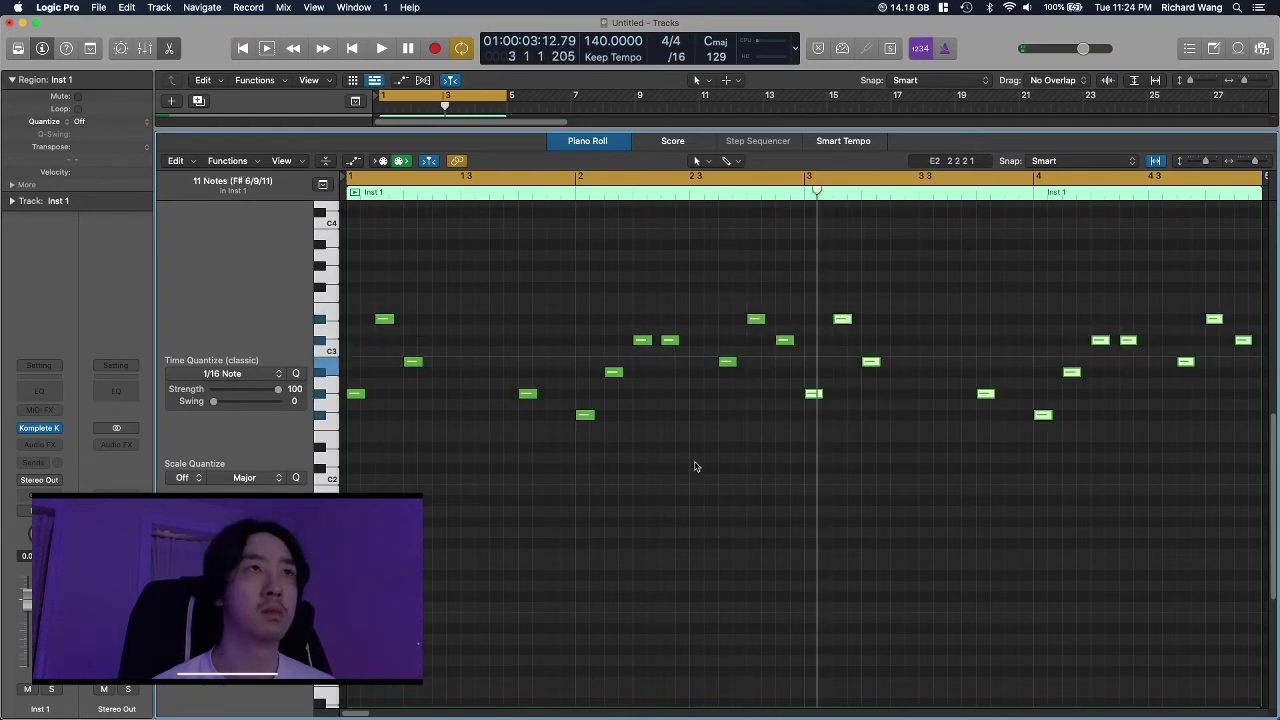
key(space)
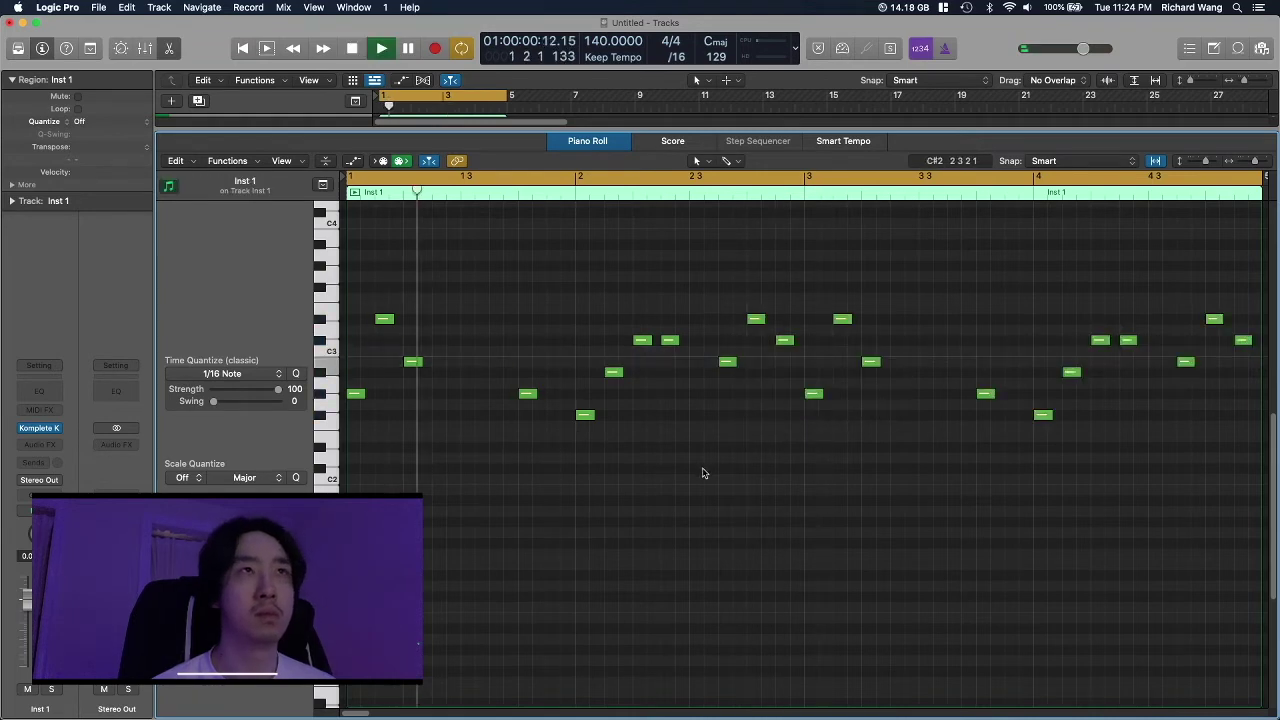
key(super+Left)
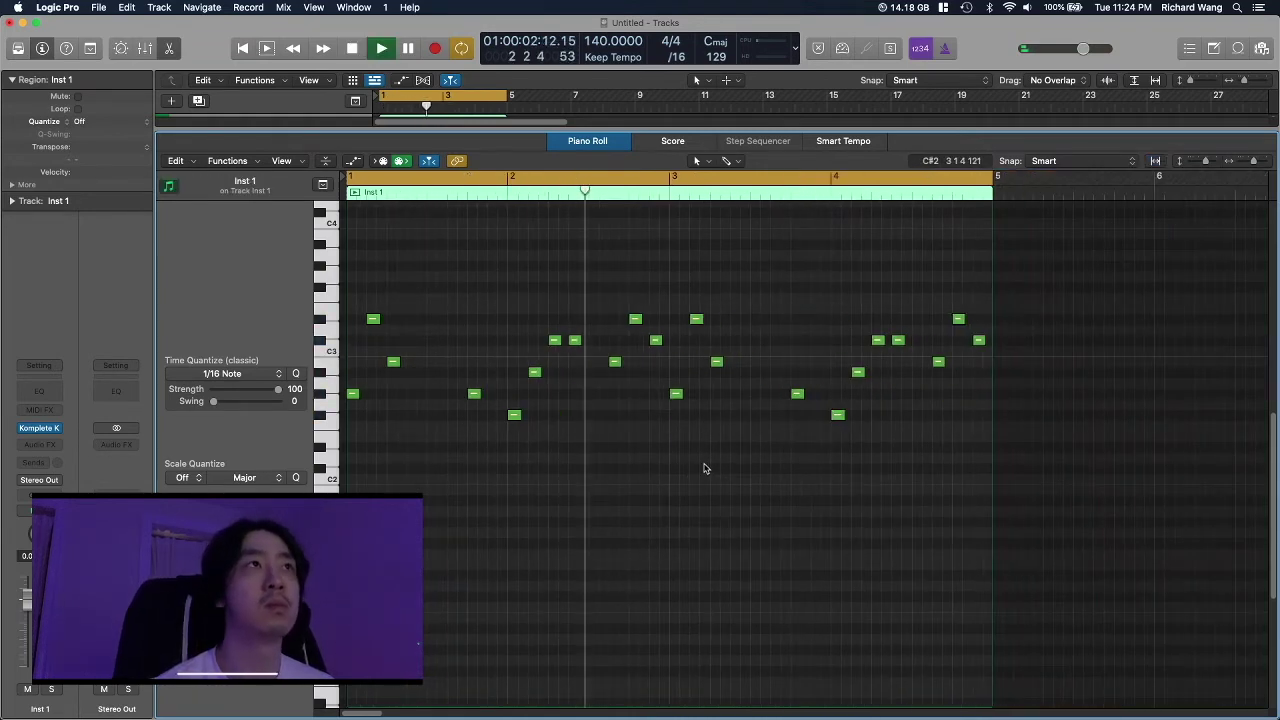
key(super+Right)
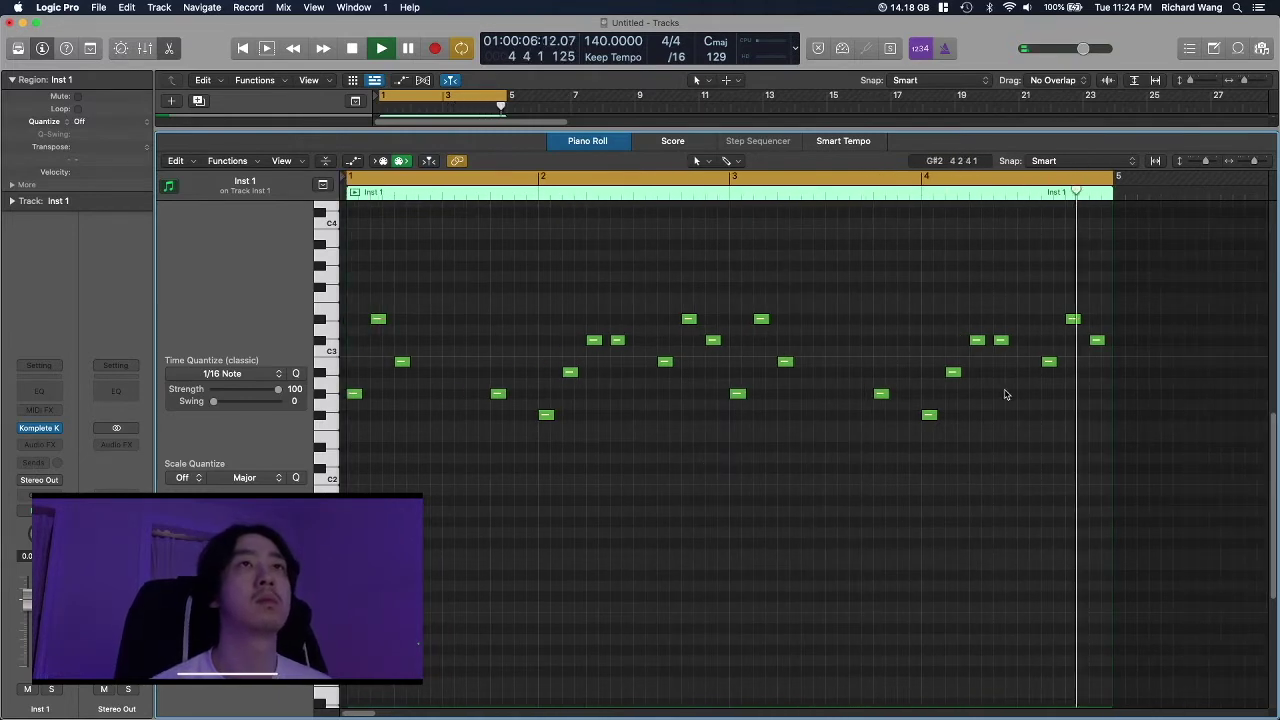
- Lower the notes near bar 5, audition, and drop the final note further down
drag(1096, 342, 1097, 362)
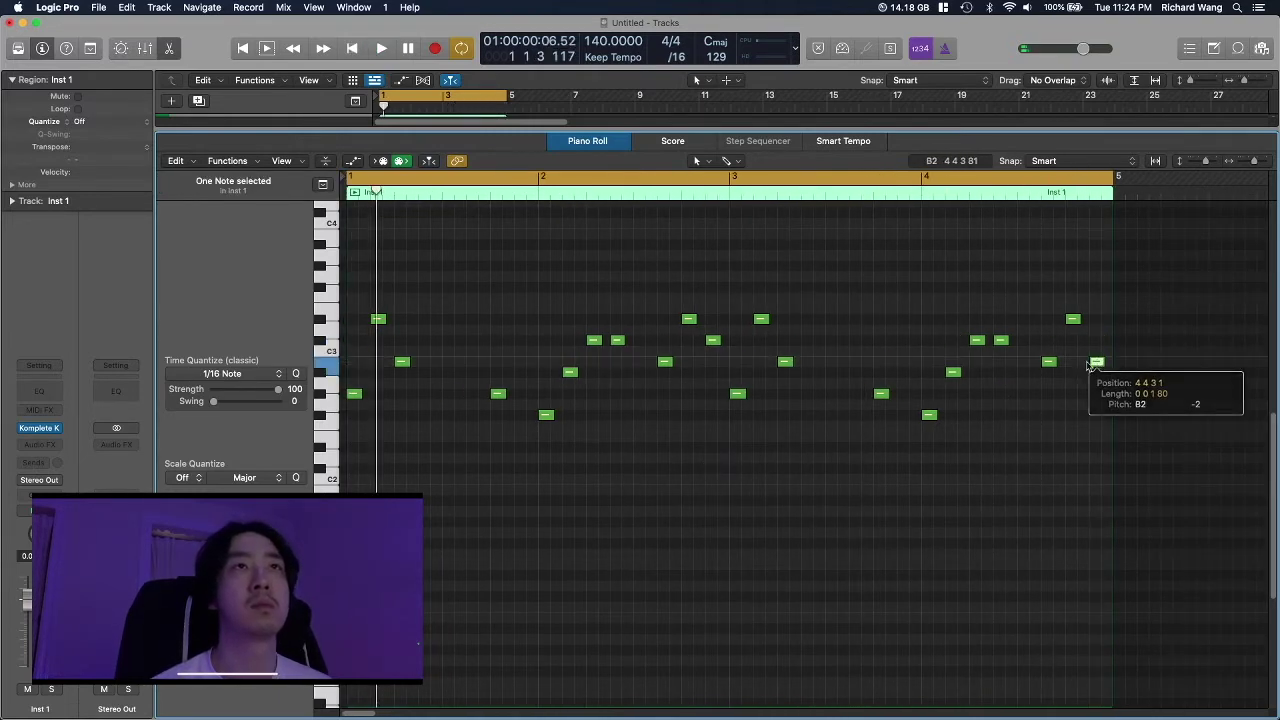
key(space)
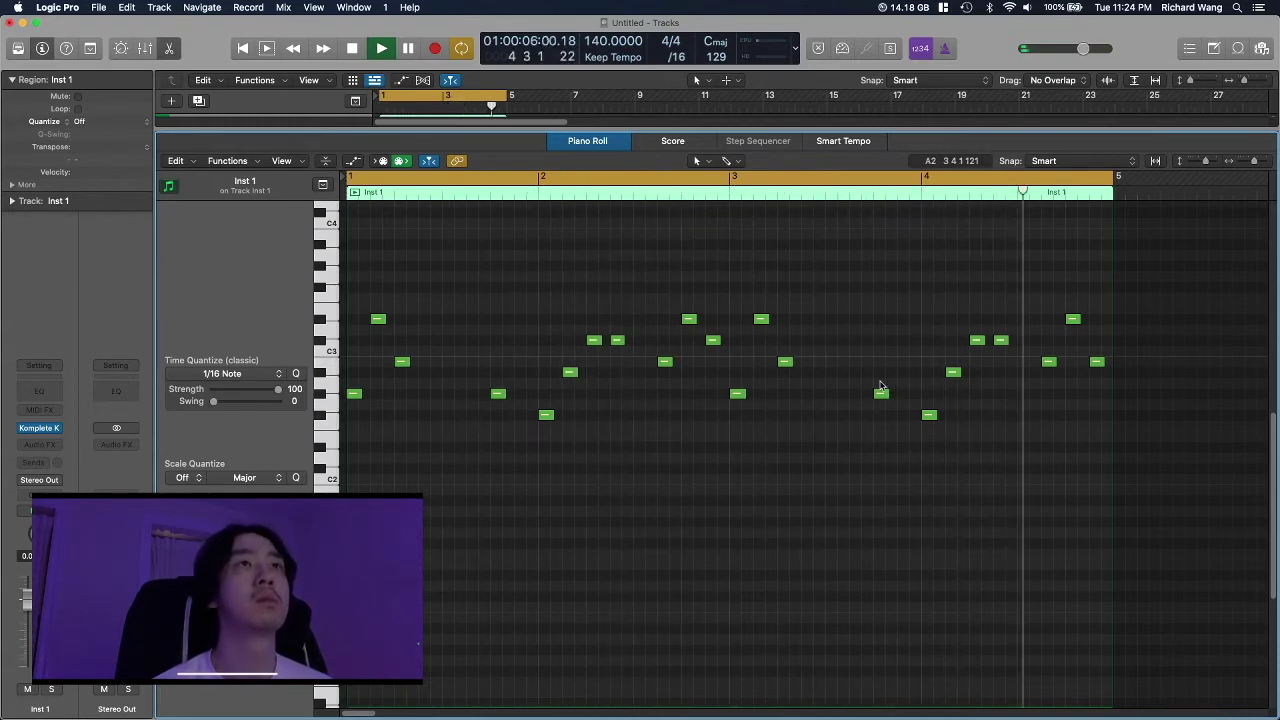
key(space)
drag(1096, 362, 1097, 393)
- Insert HalfTime on Inst 1 and audition it with its editor moved aside
click(920, 237)
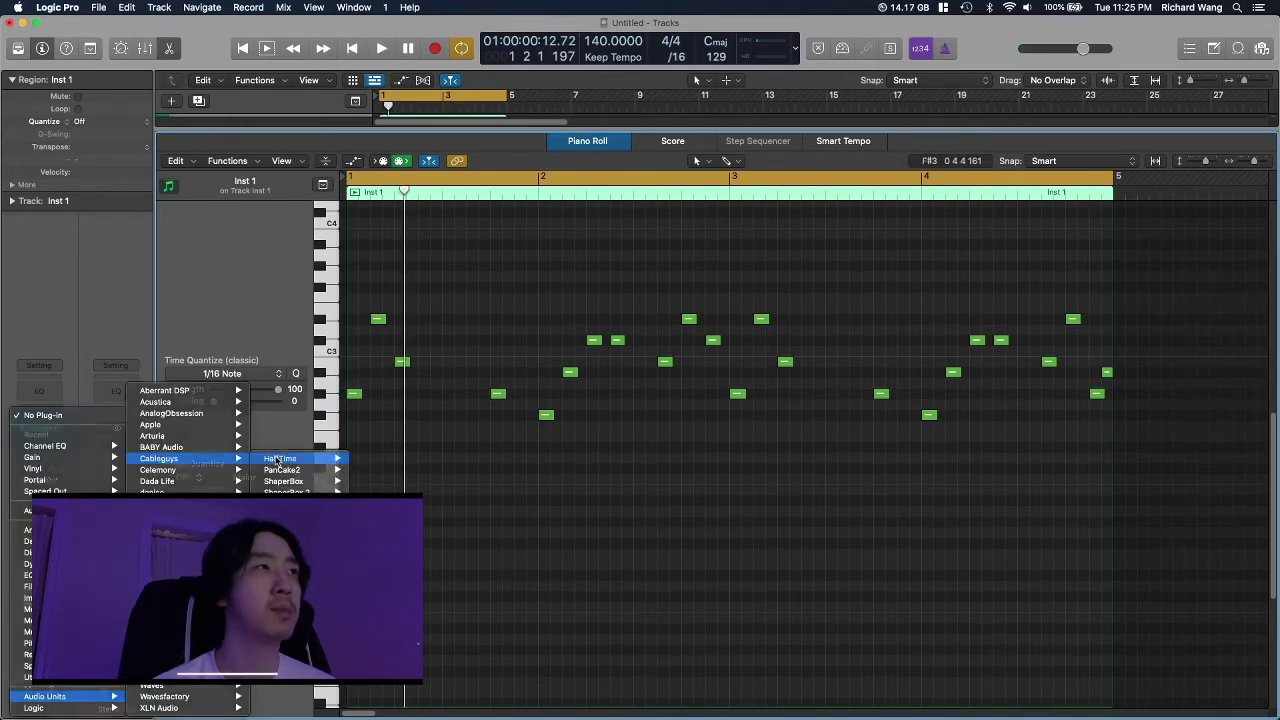
key(space)
drag(577, 195, 787, 175)
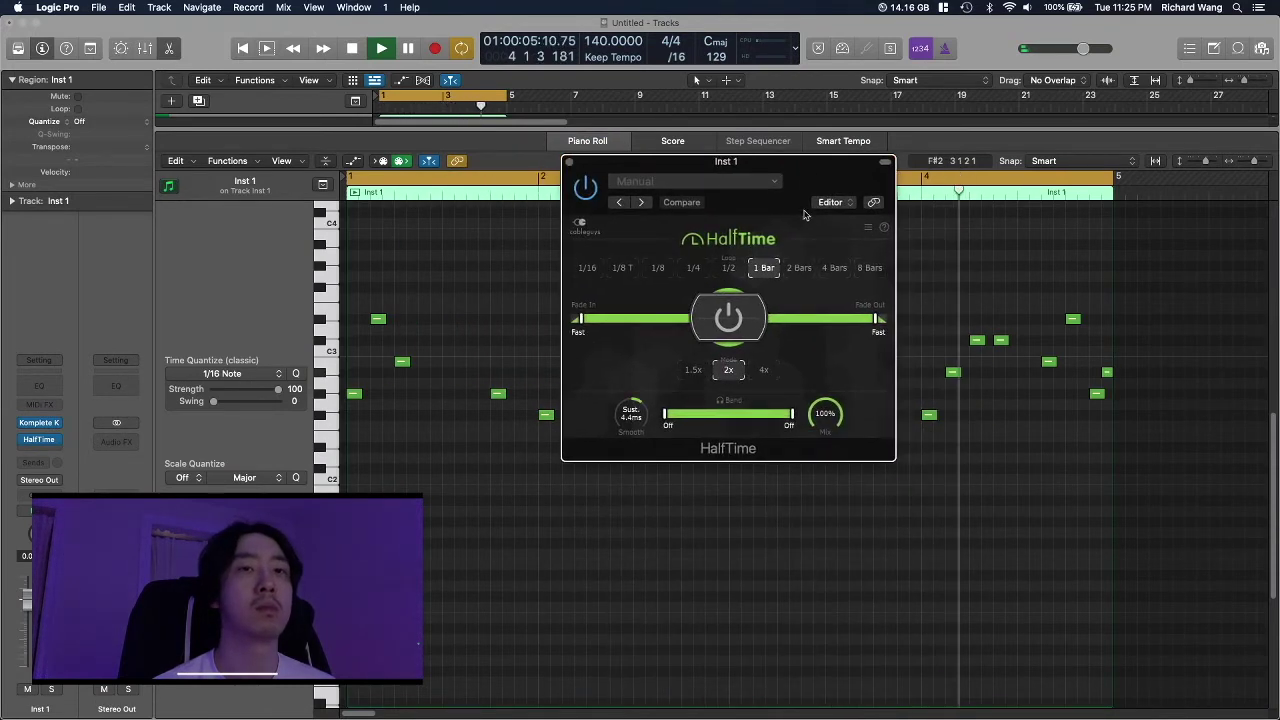
key(space)
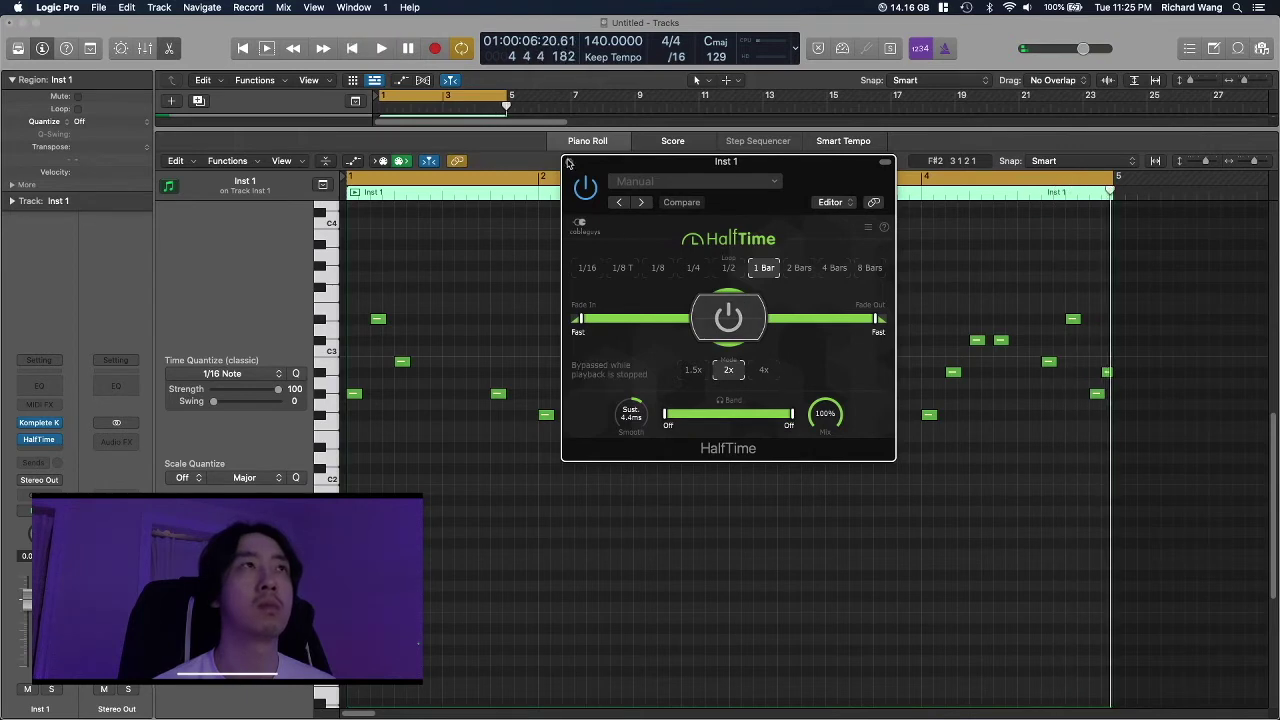
click(568, 163)
key(space)
- Raise the first-half and second-half note groups in pitch and audition the changes
key(space)
drag(748, 274, 1111, 543)
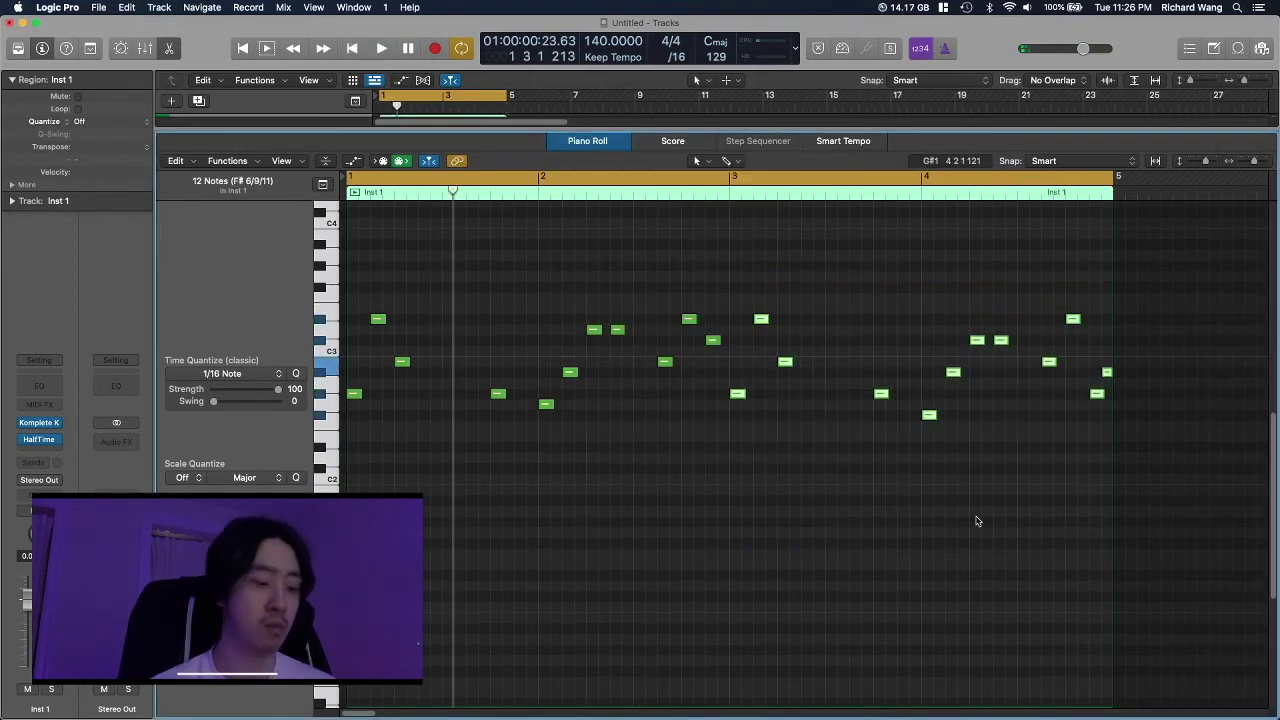
key(Delete)
drag(809, 489, 340, 281)
key(super+z)
key(space)
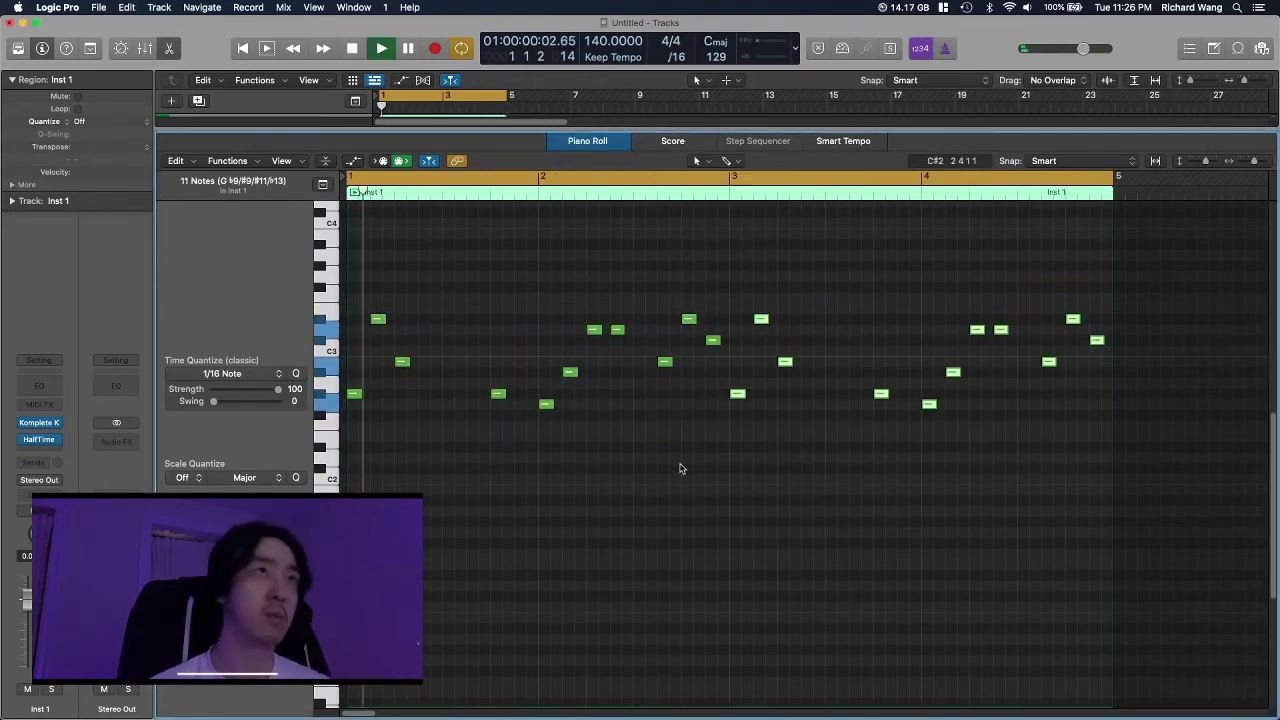
click(680, 468)
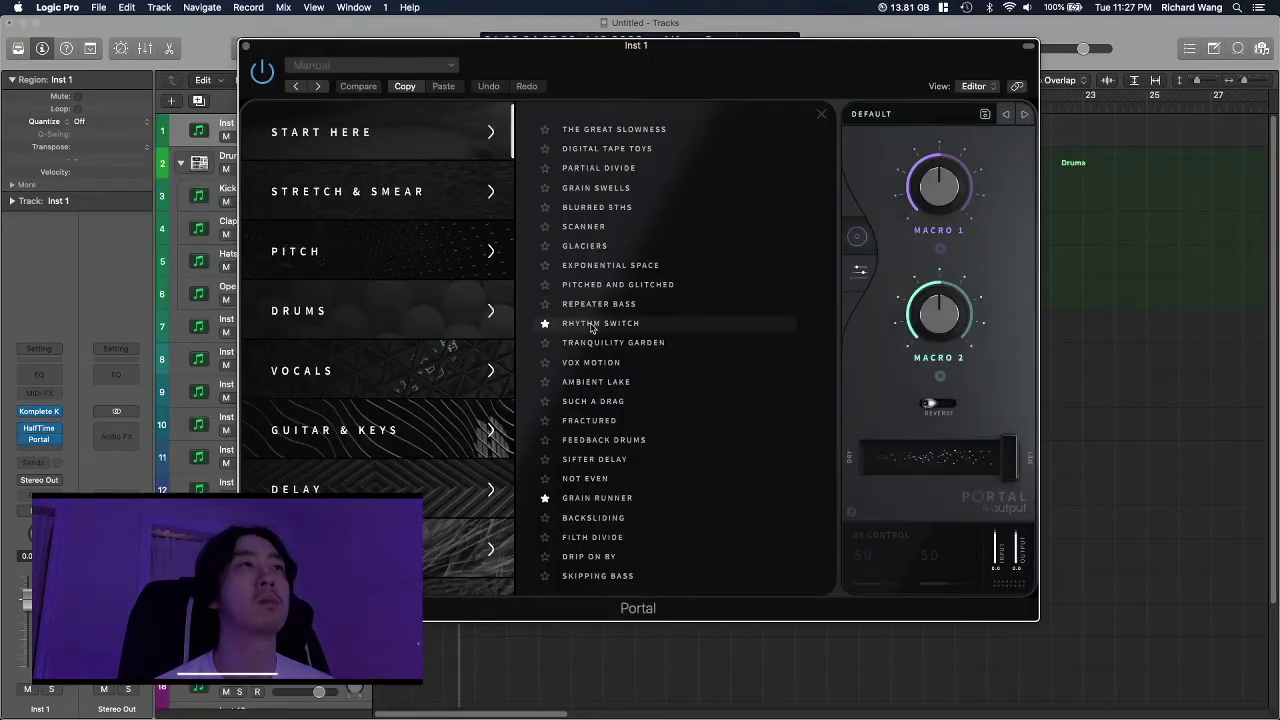
click(600, 323)
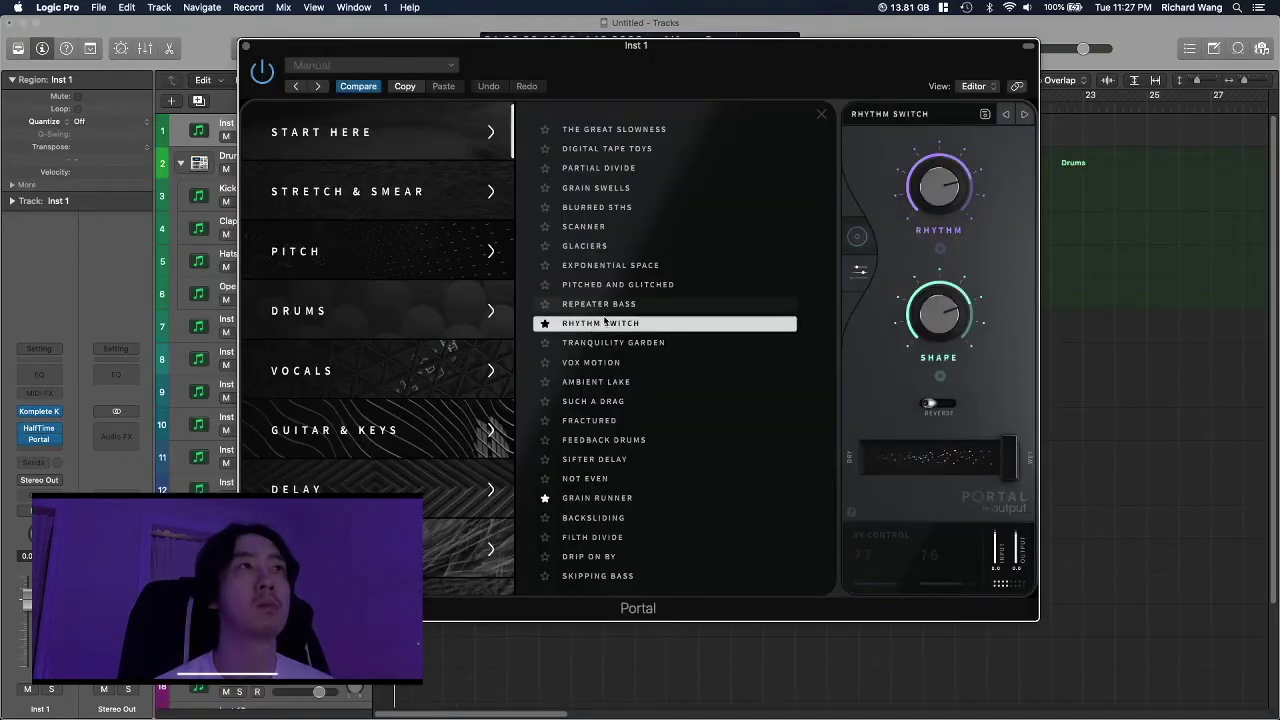
- Audition Portal's Grain Runner preset, then load The Great Slowness
drag(660, 45, 710, 89)
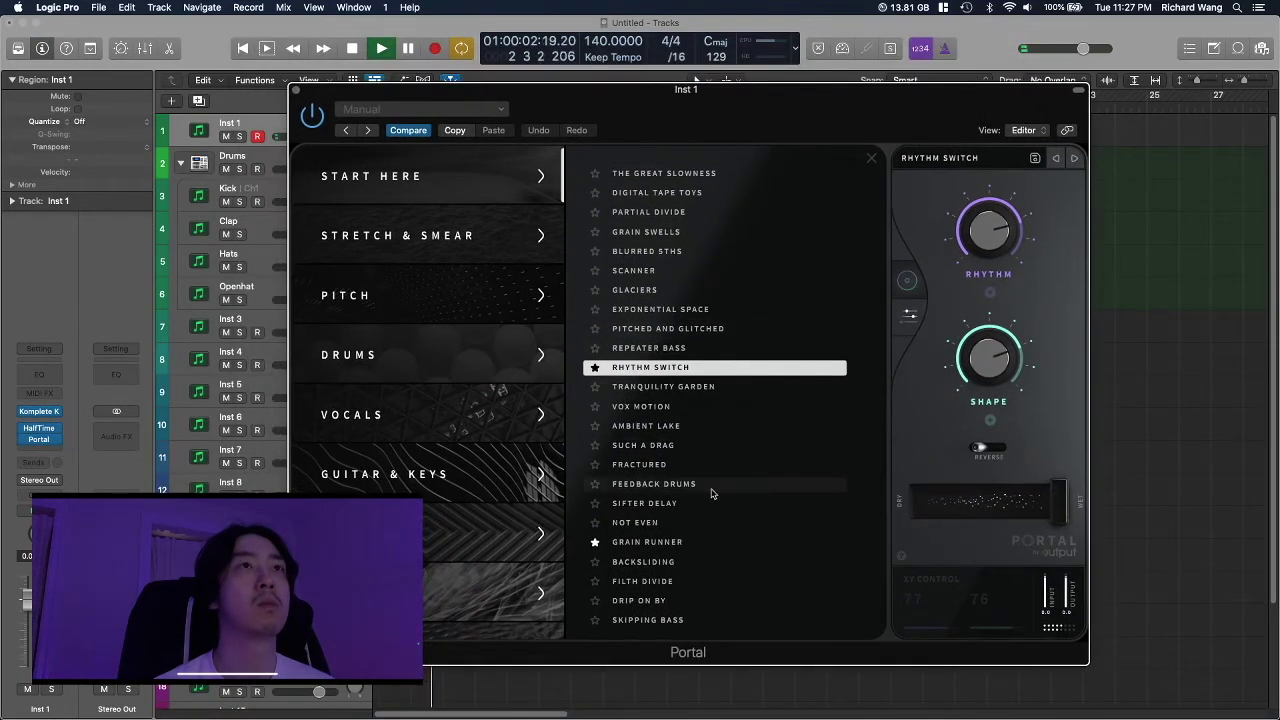
click(662, 542)
key(space)
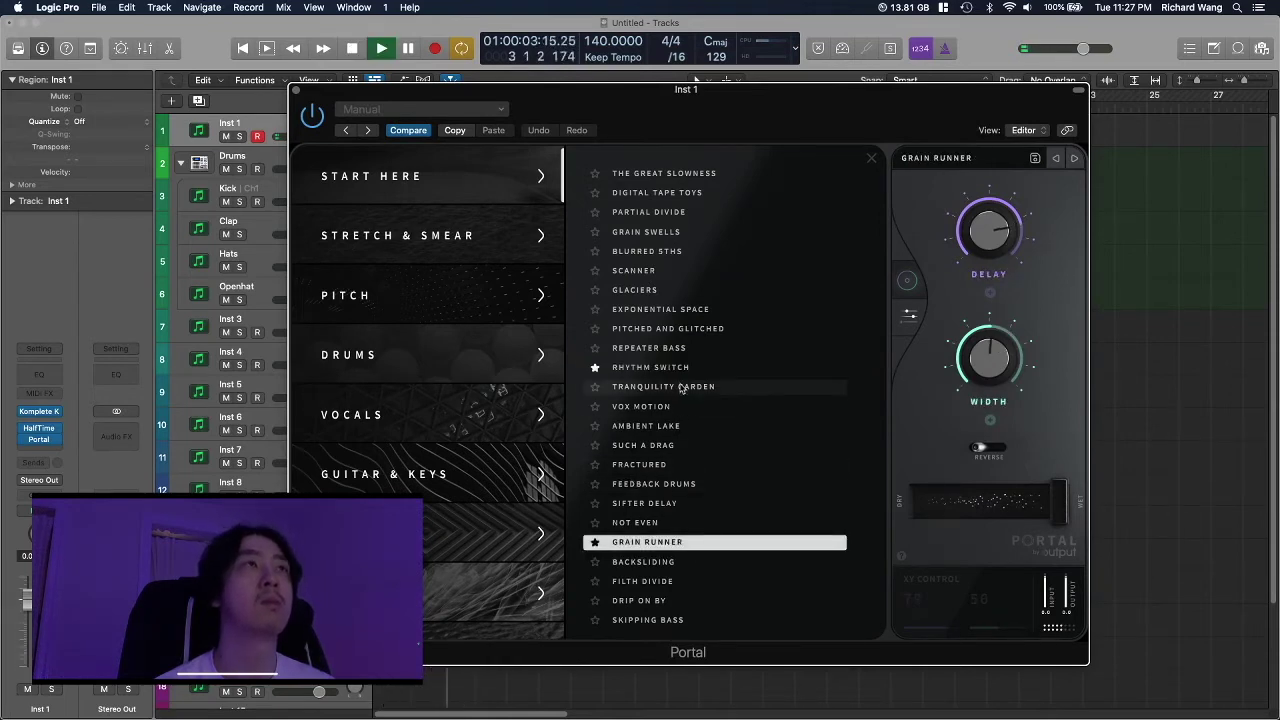
key(space)
click(655, 173)
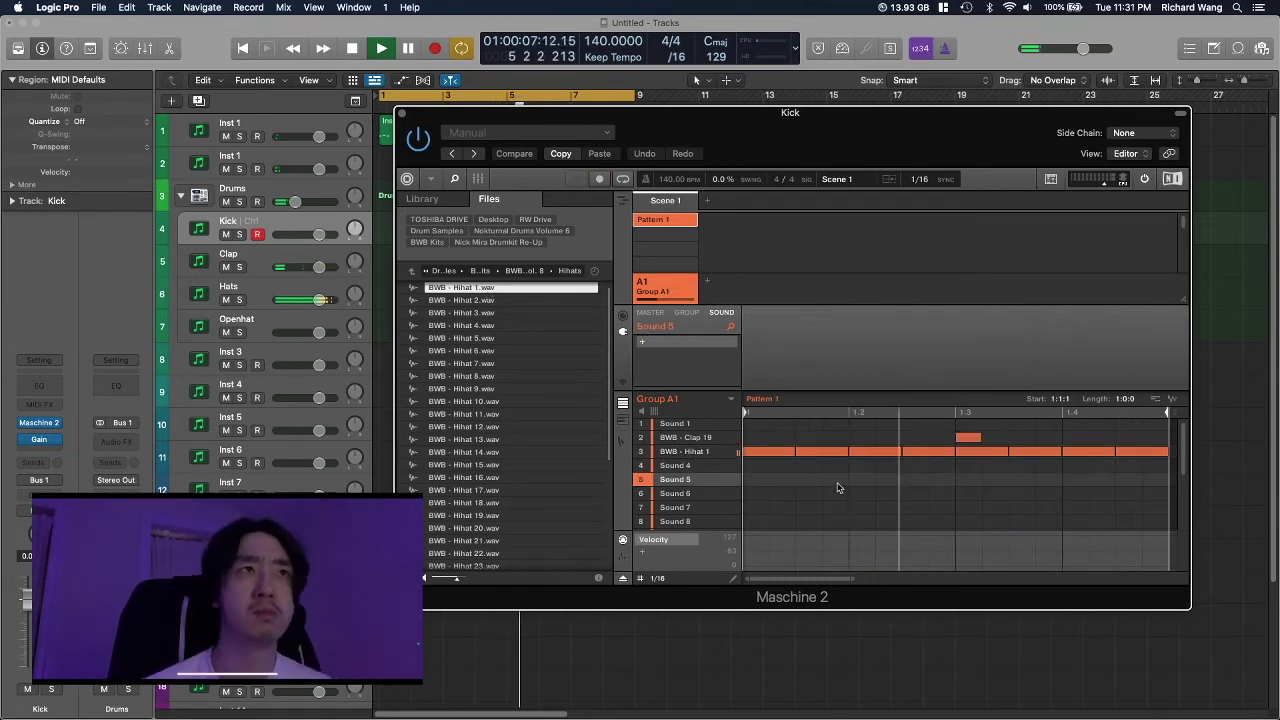
- In Maschine 2, select the first hi-hat hit and focus the Sound 6 and Sound 1 slots
click(784, 454)
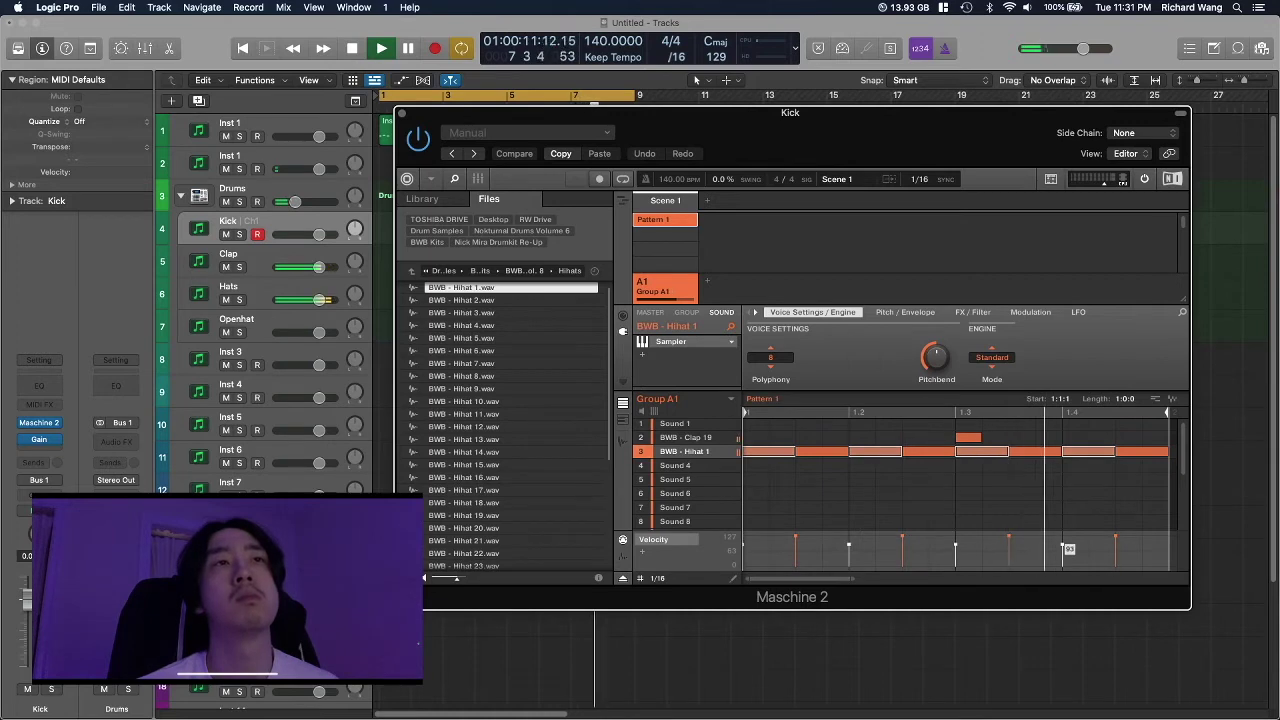
click(1018, 499)
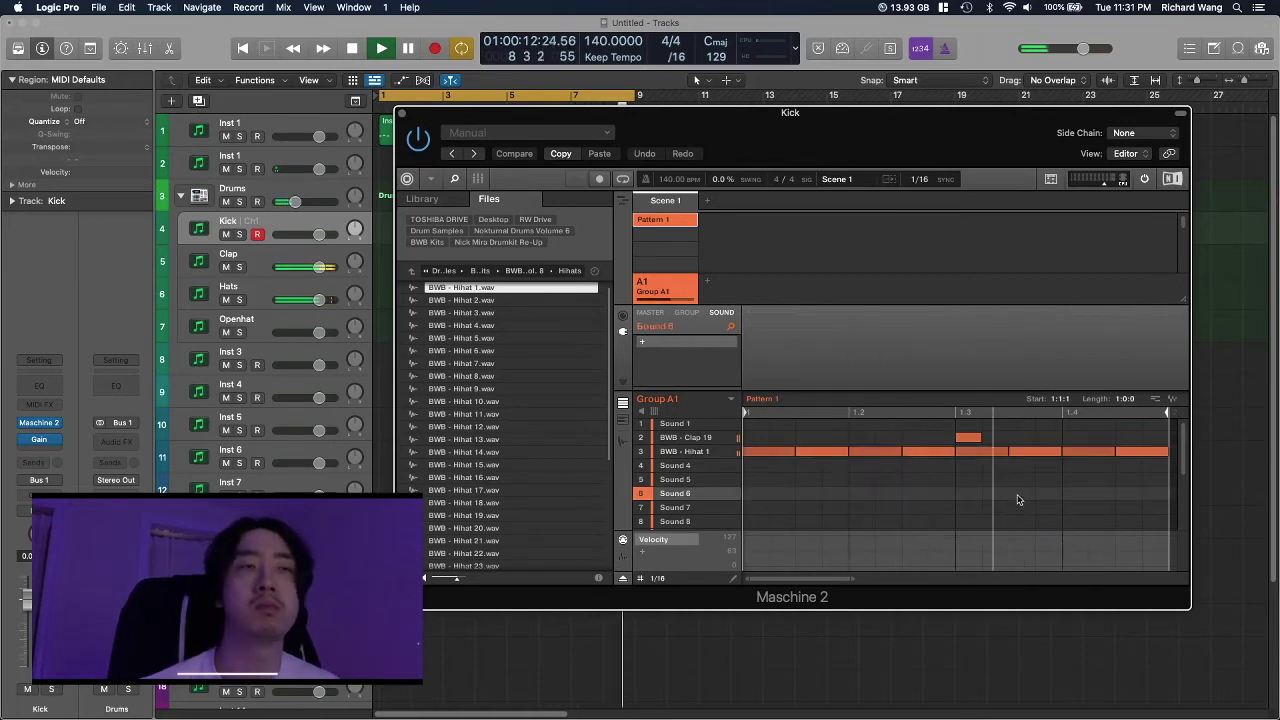
click(673, 426)
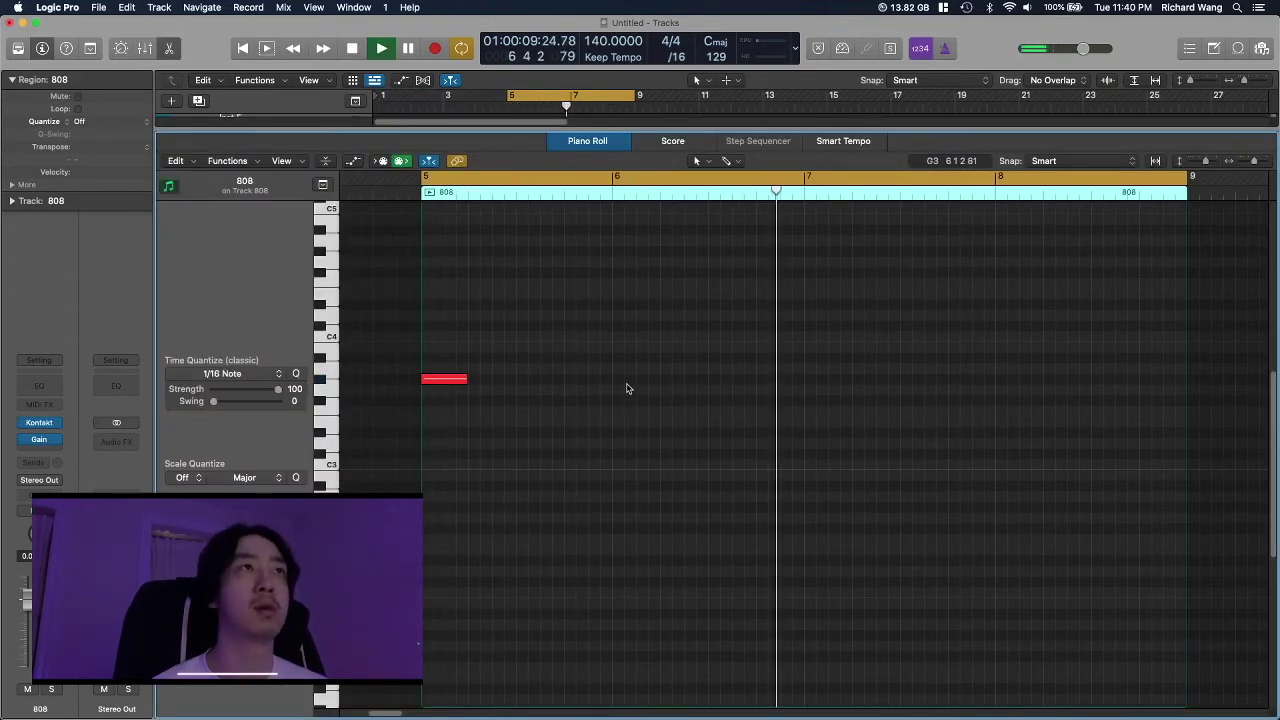
- Lower the bar-6 808 note to G3 and add a note right after it
key(space)
key(space)
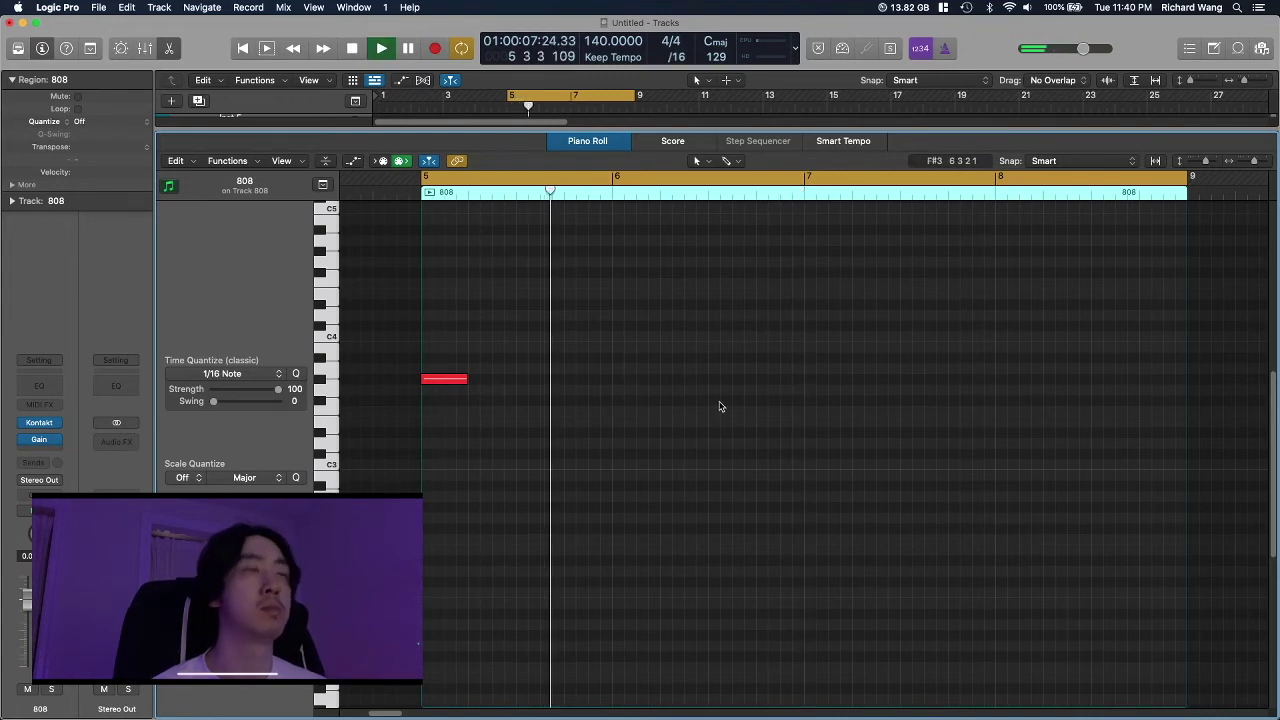
key(space)
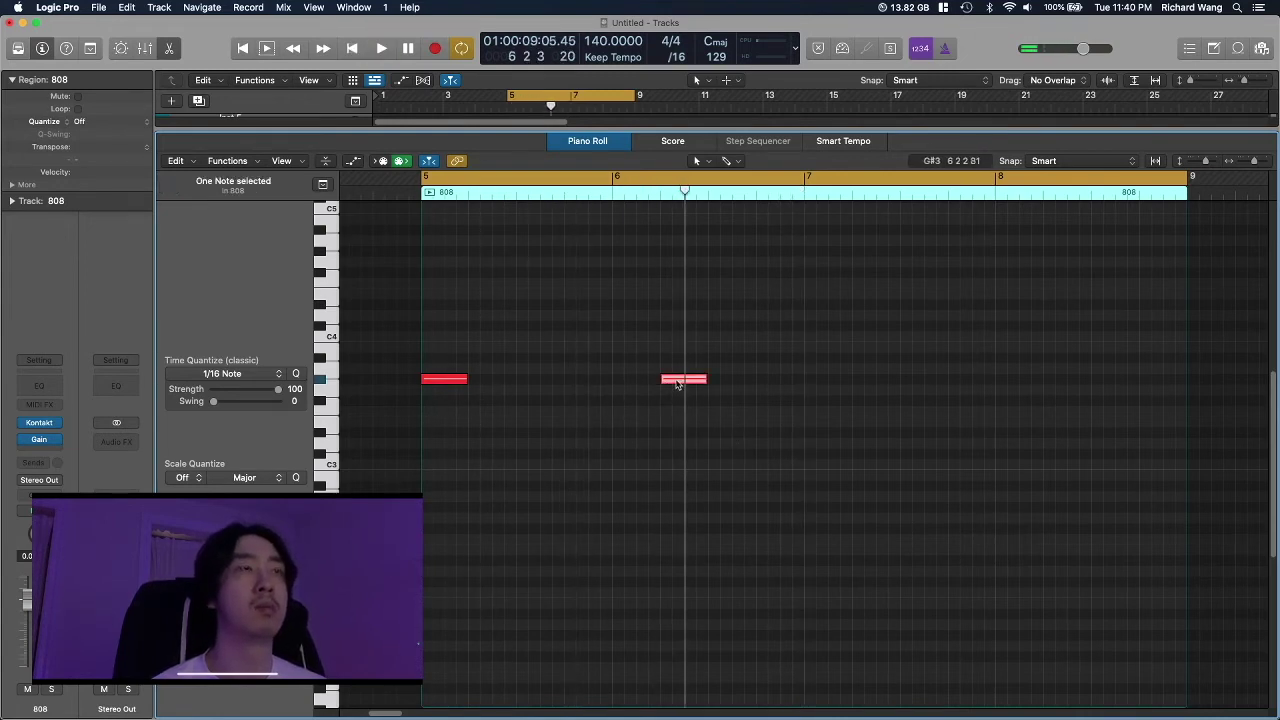
drag(677, 384, 677, 395)
key(space)
click(814, 486)
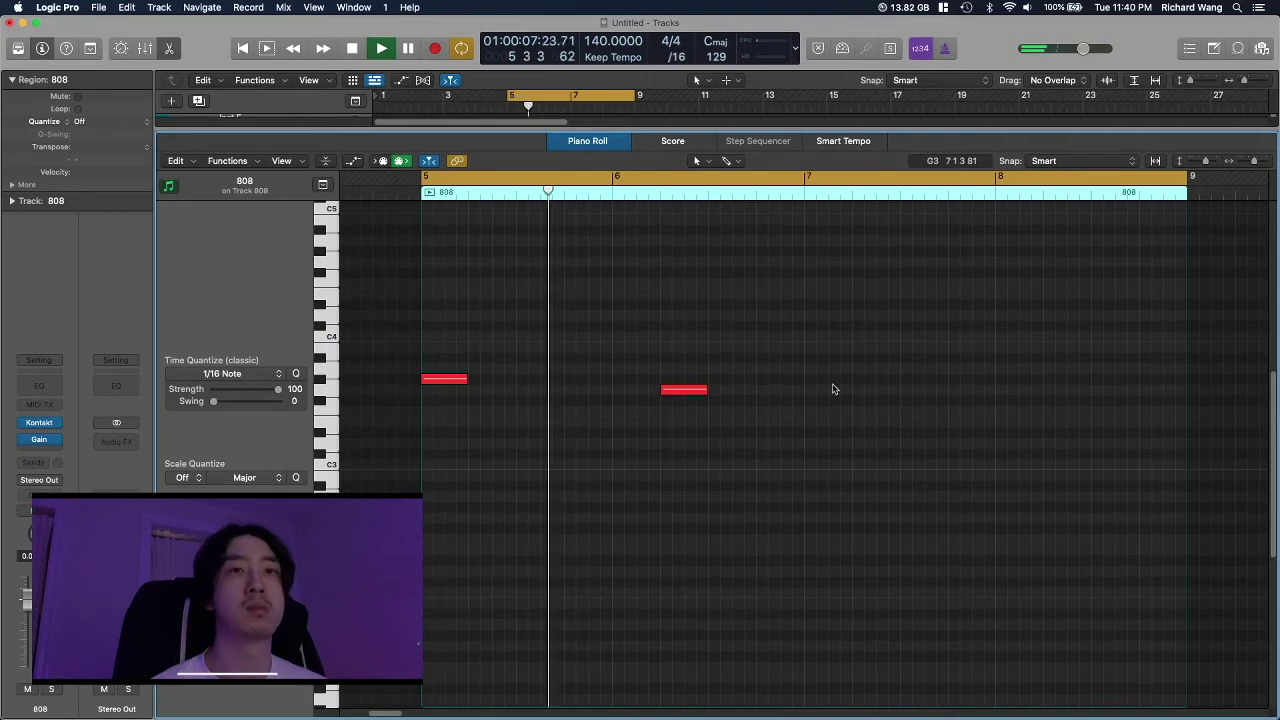
key(space)
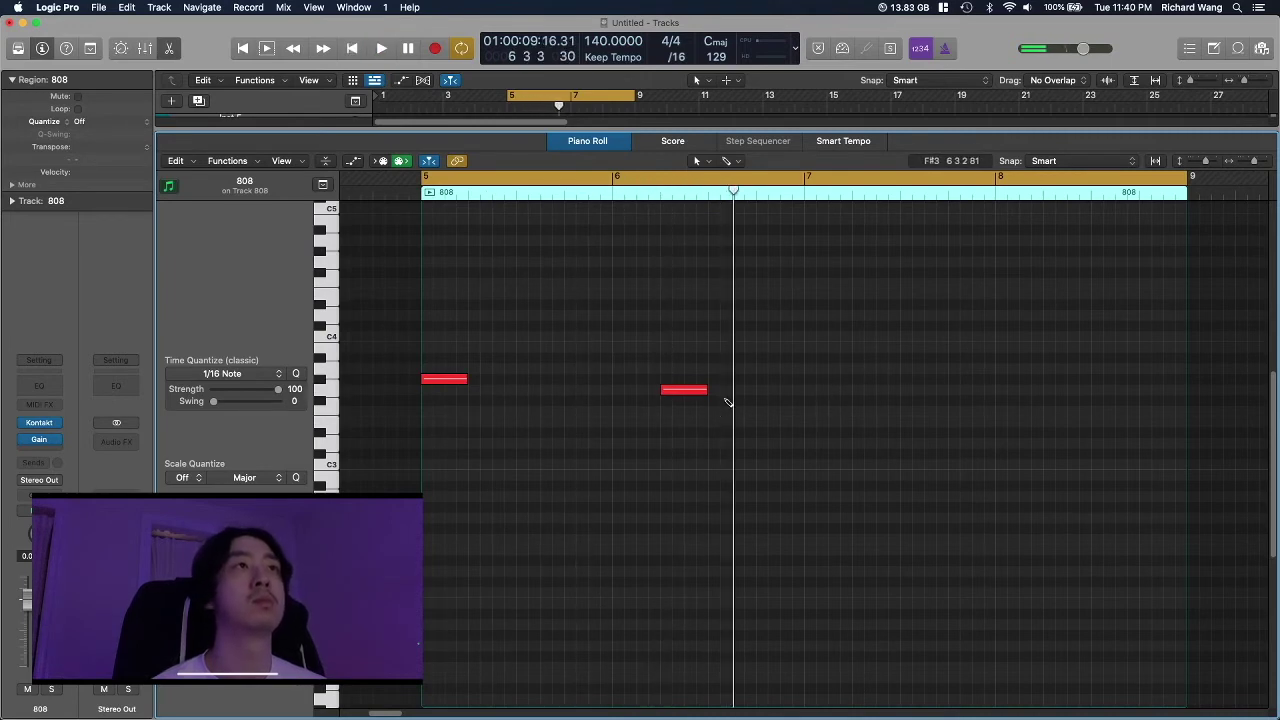
click(742, 392)
key(space)
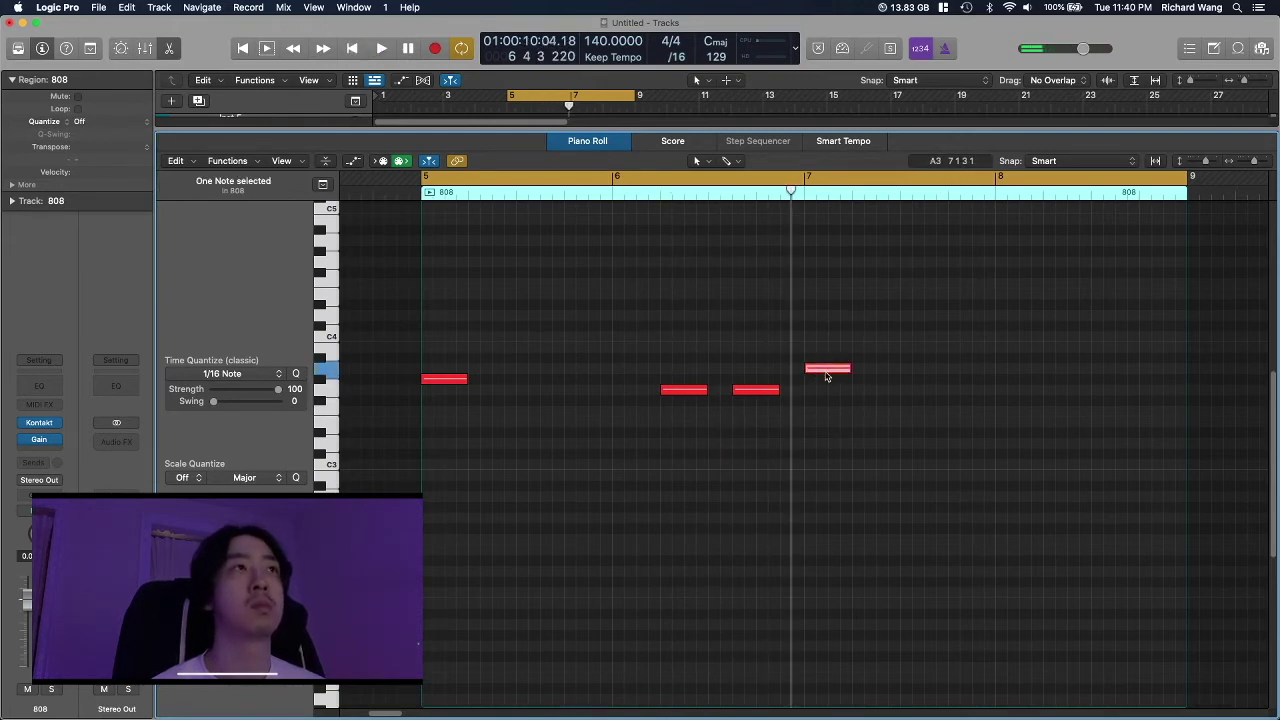
- Lower the bar-7 note a semitone and raise the last note to A#3, then play the loop
drag(826, 375, 826, 385)
click(829, 443)
key(space)
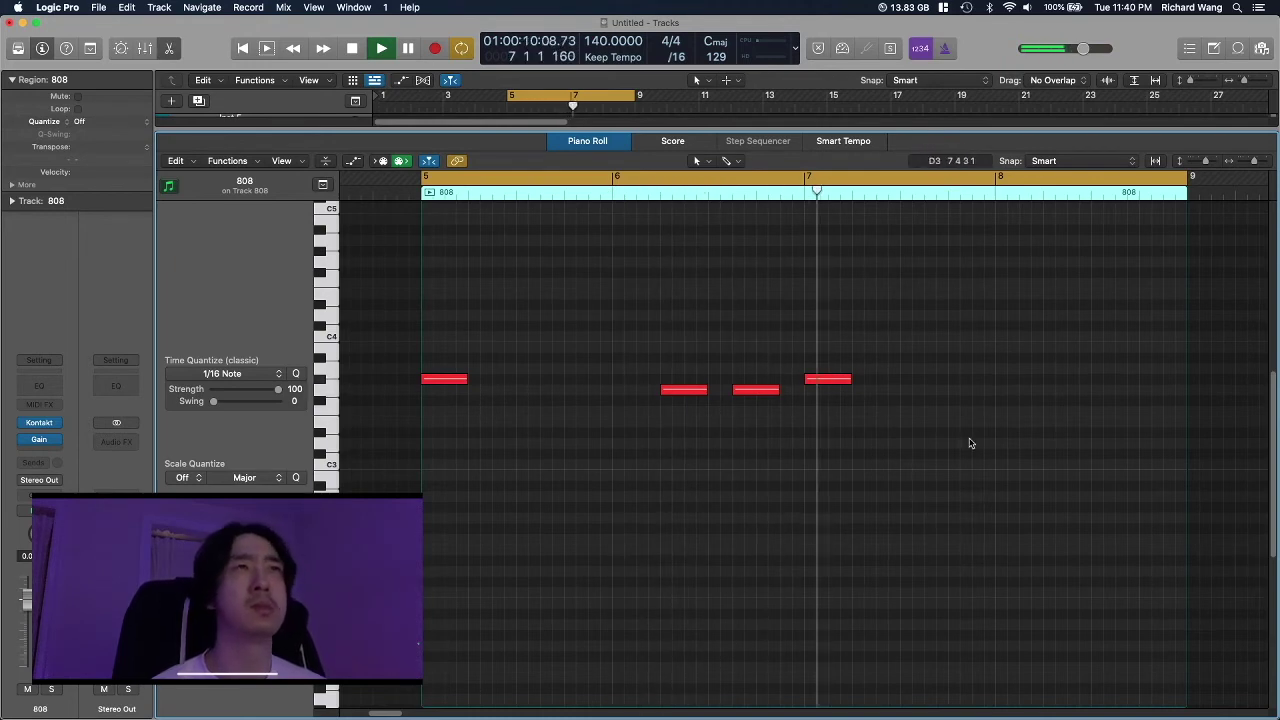
key(space)
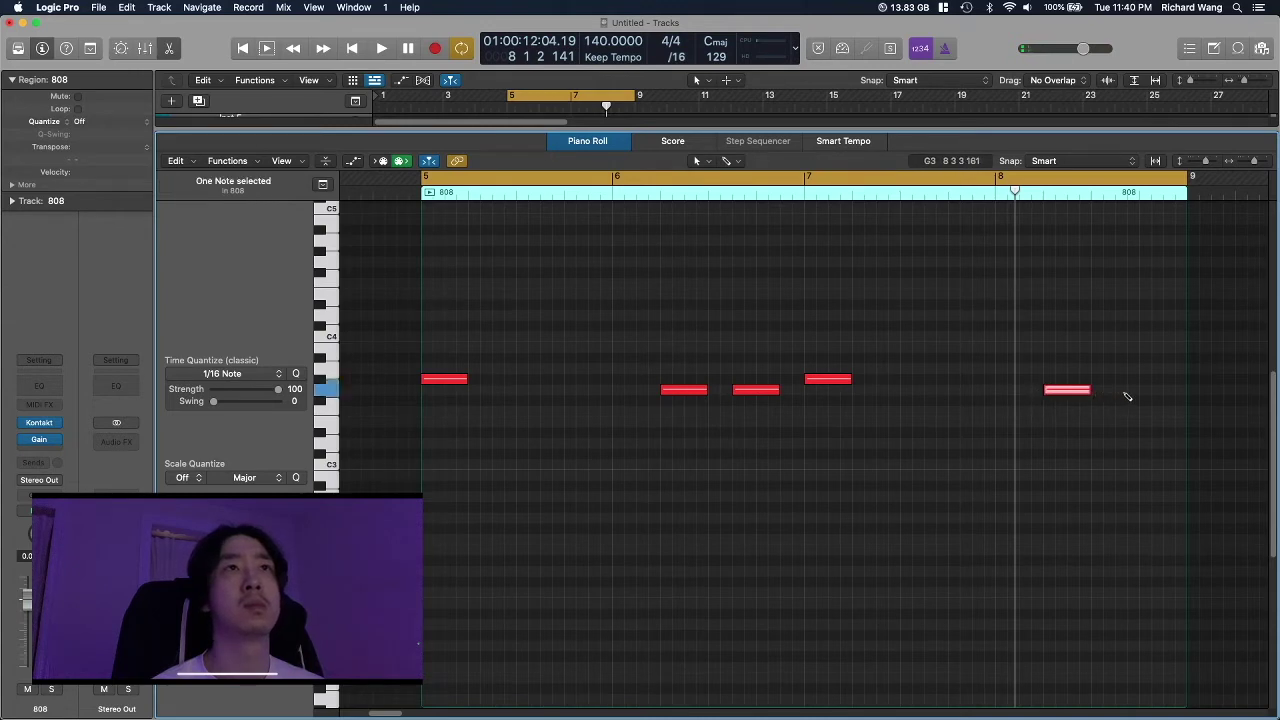
drag(1179, 372, 1188, 358)
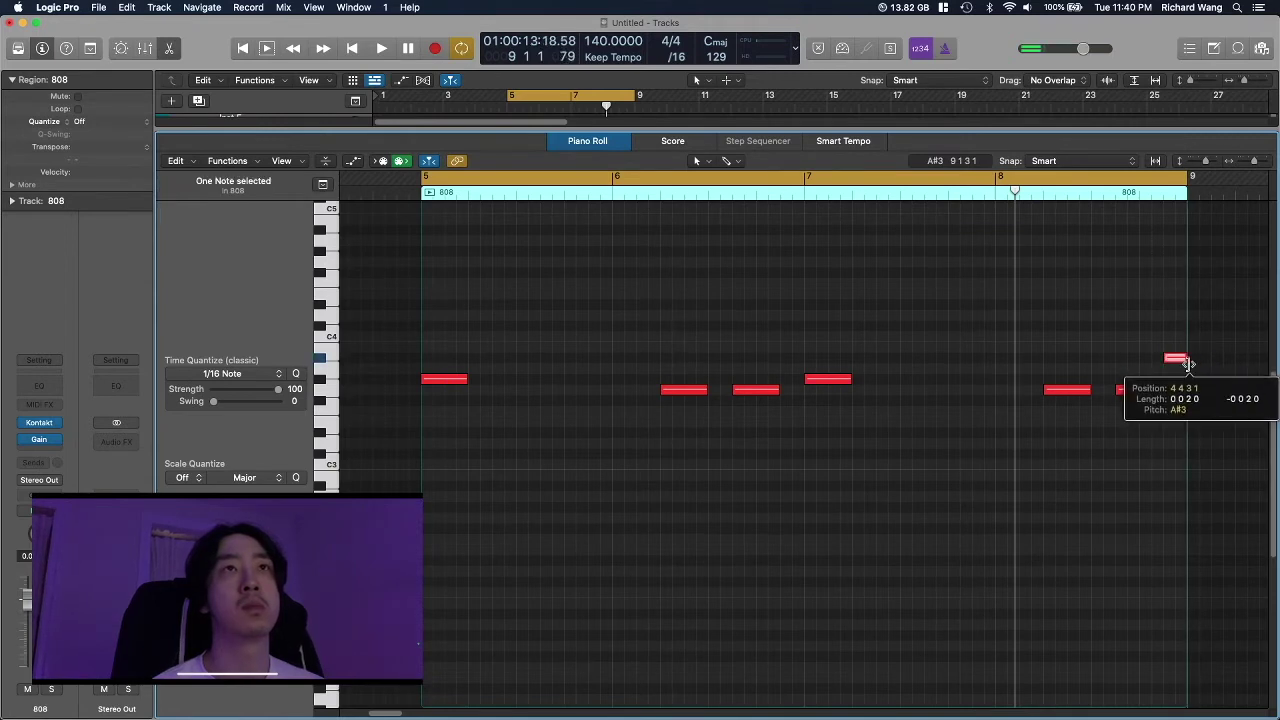
key(space)
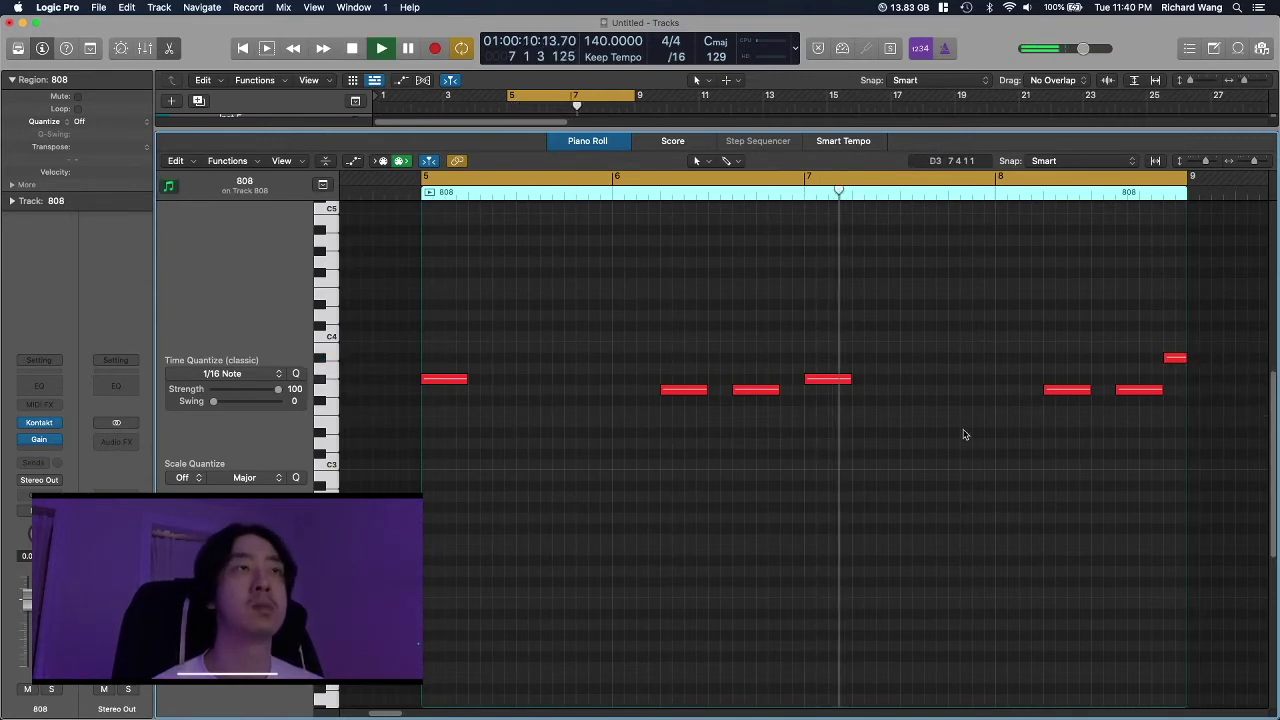
scroll(838, 543, up, 3)
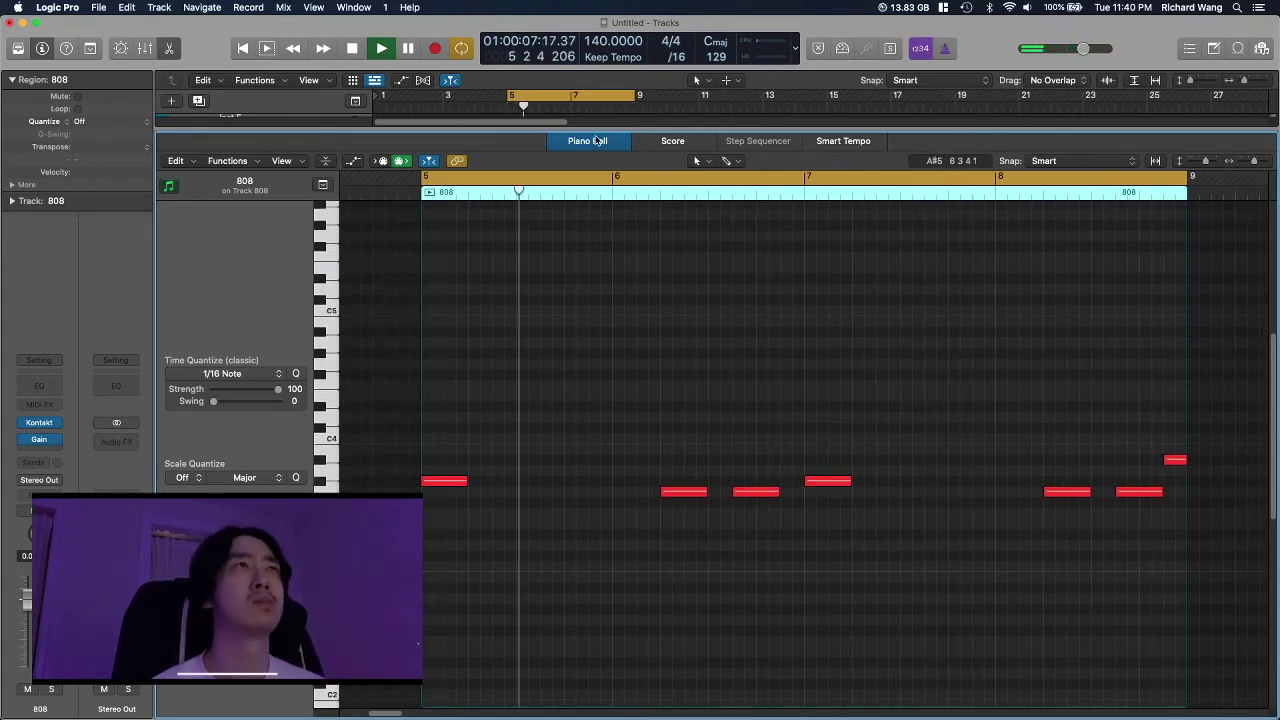
- Close the Piano Roll, check the 808 Gain plugin, select Inst 5, and play the arrangement
key(e)
scroll(663, 390, up, 3)
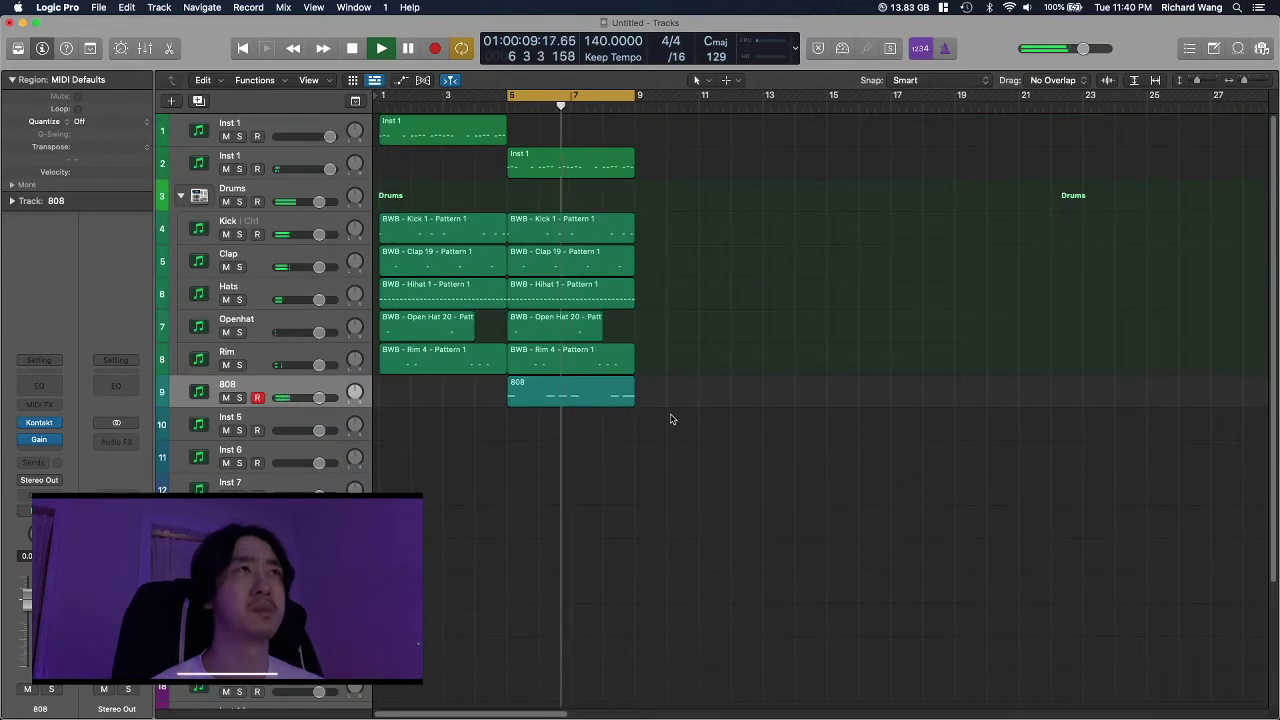
click(39, 439)
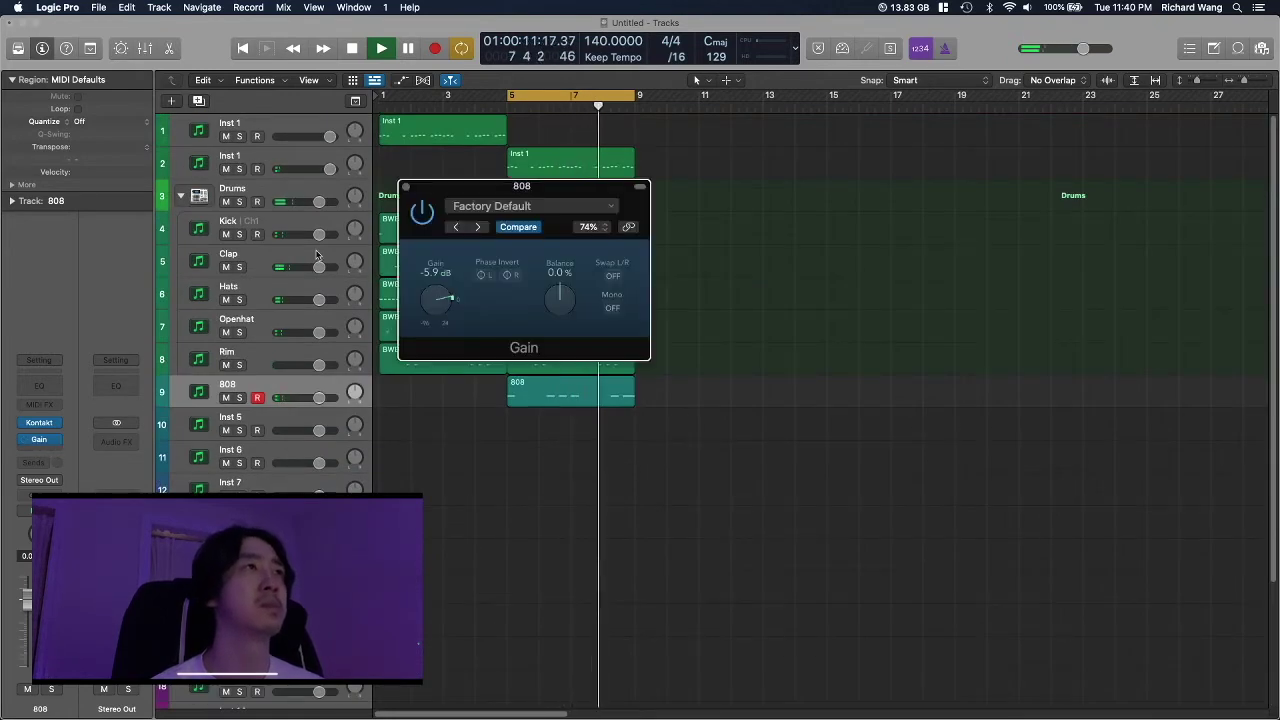
click(405, 186)
click(800, 437)
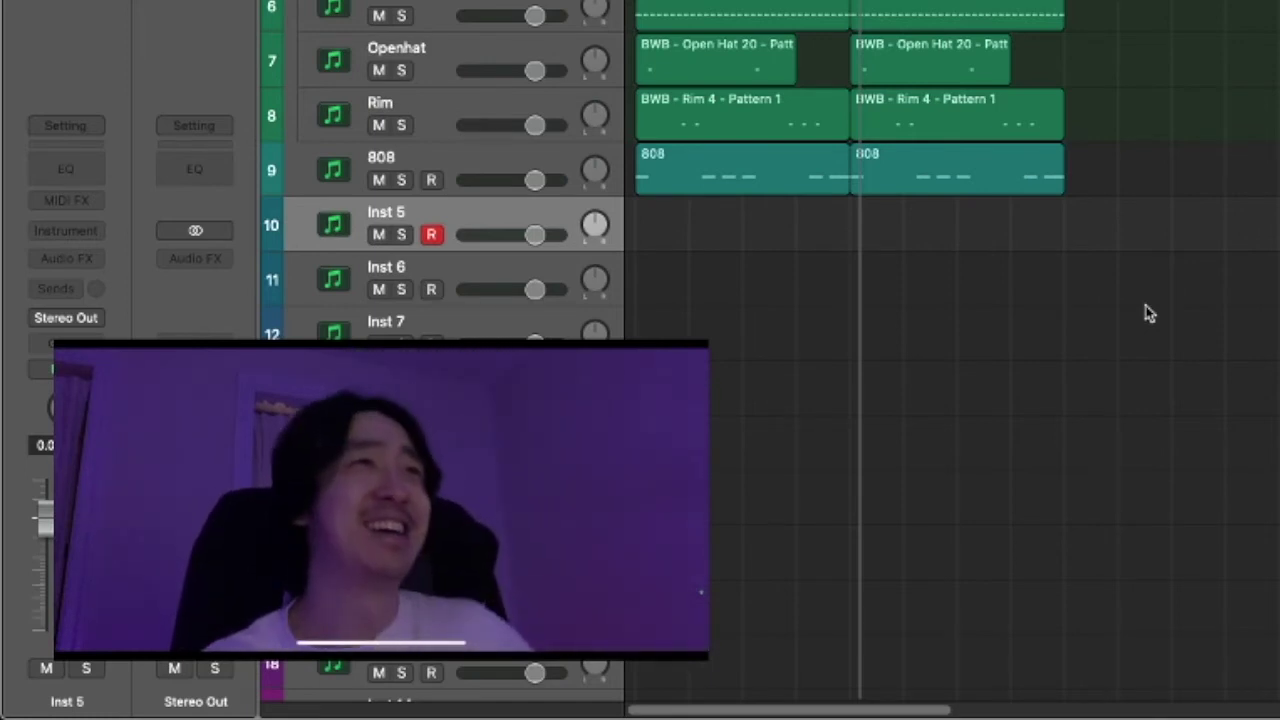
key(space)
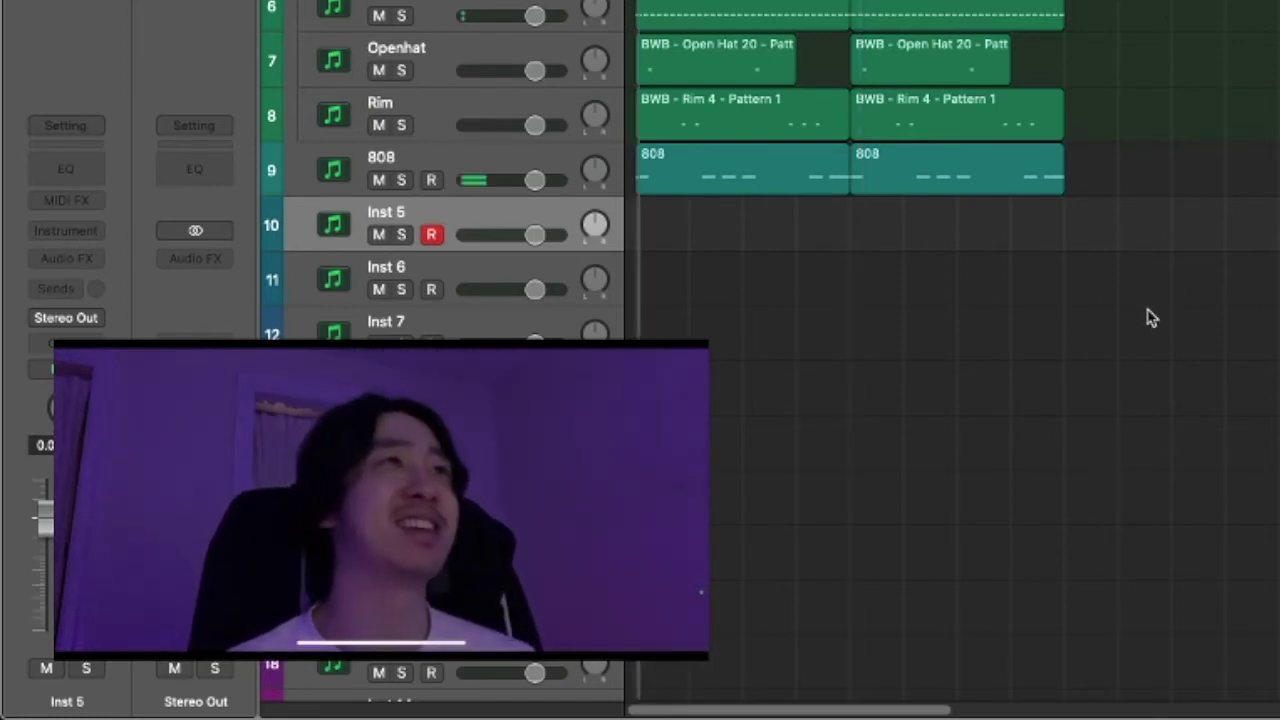
- Bring up region options in the empty track area twice, dismissing them without choosing
right_click(1155, 317)
click(1237, 434)
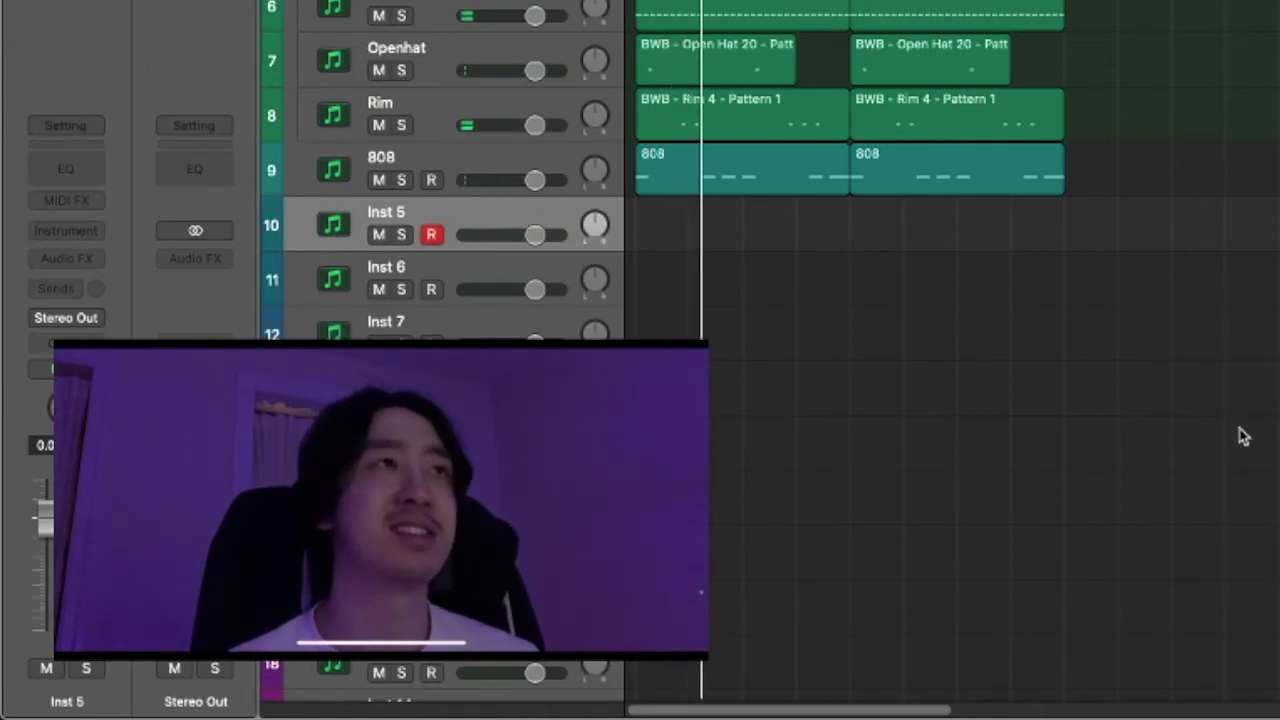
right_click(1237, 434)
click(1248, 268)
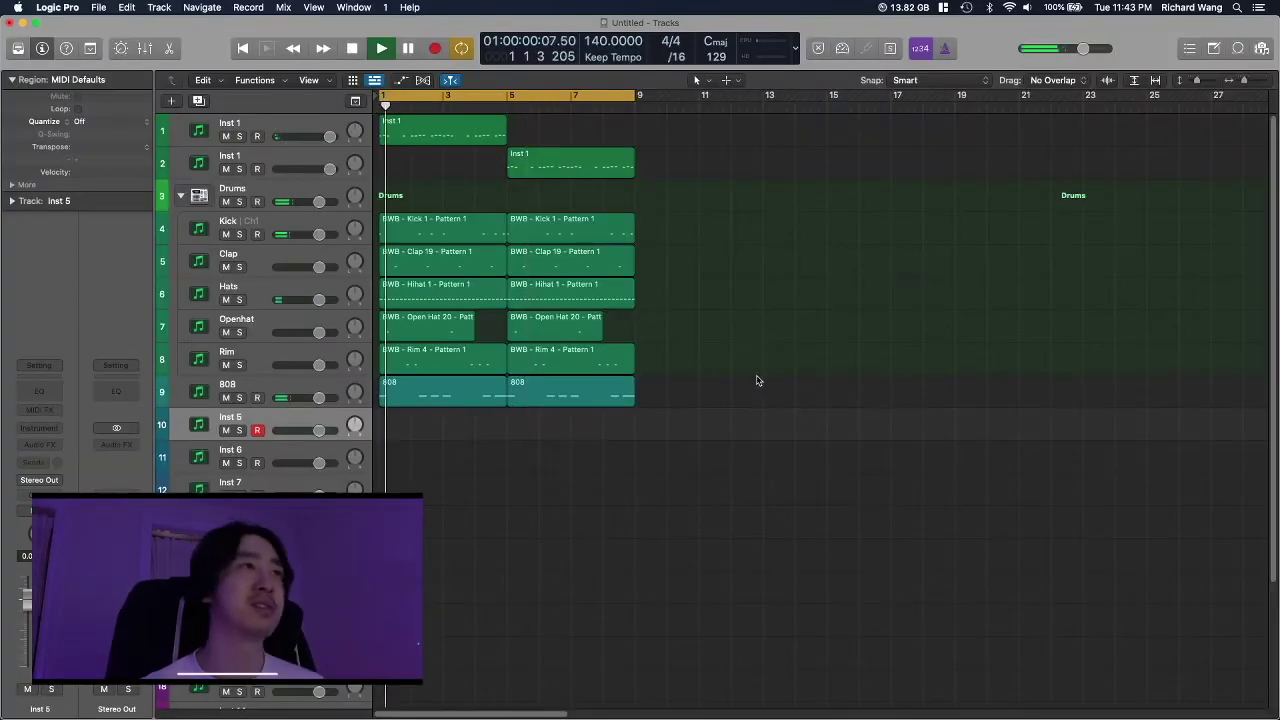
- Dismiss the region options, then select track 1 (Inst 1) and clear its name for renaming
right_click(948, 313)
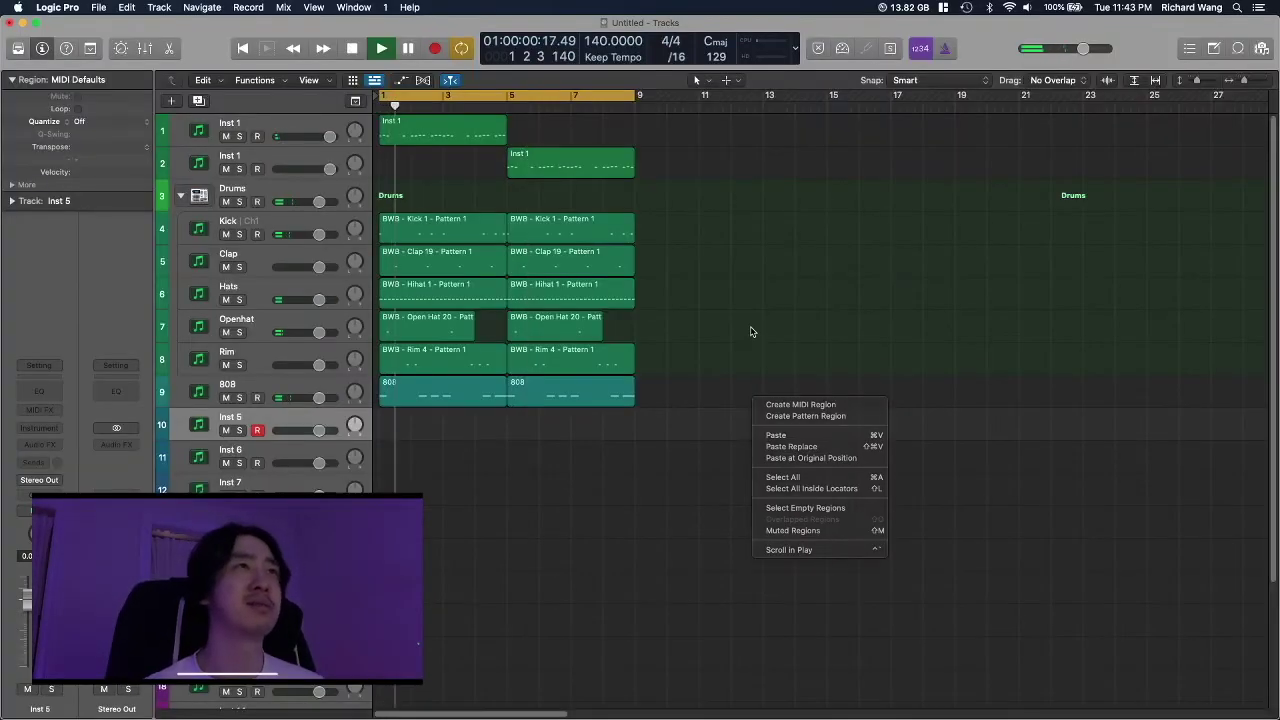
click(752, 331)
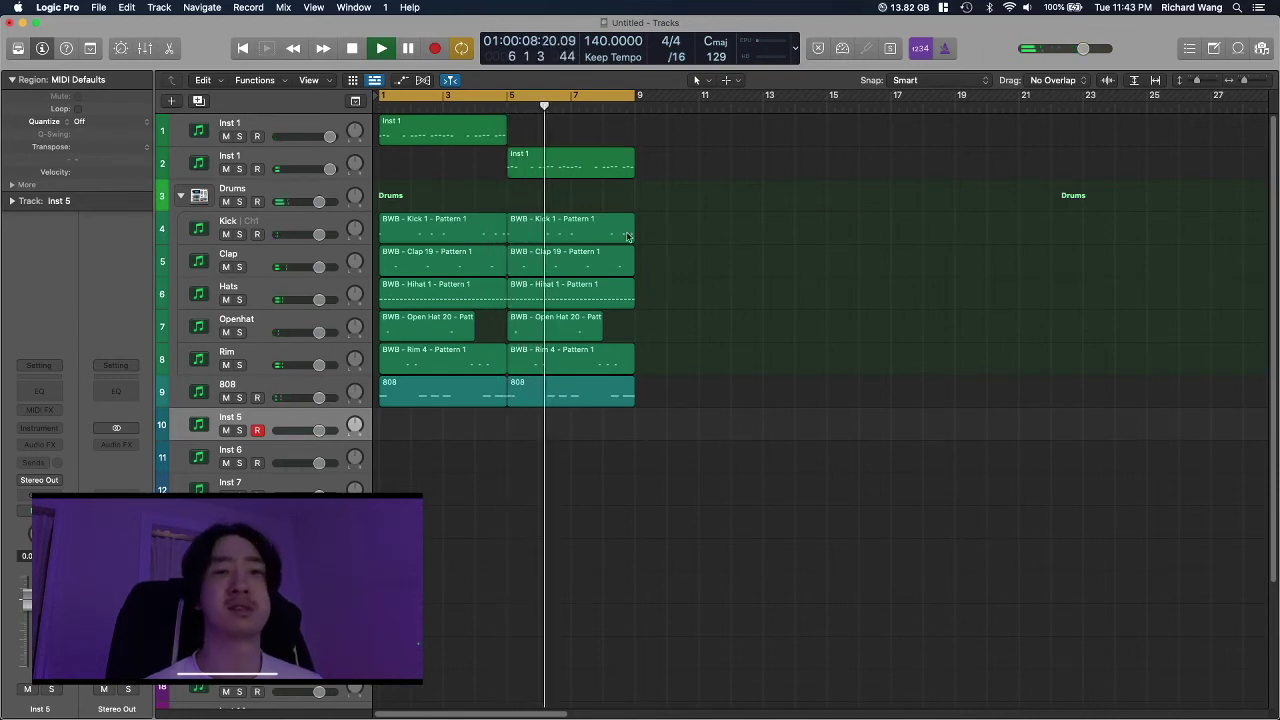
click(228, 122)
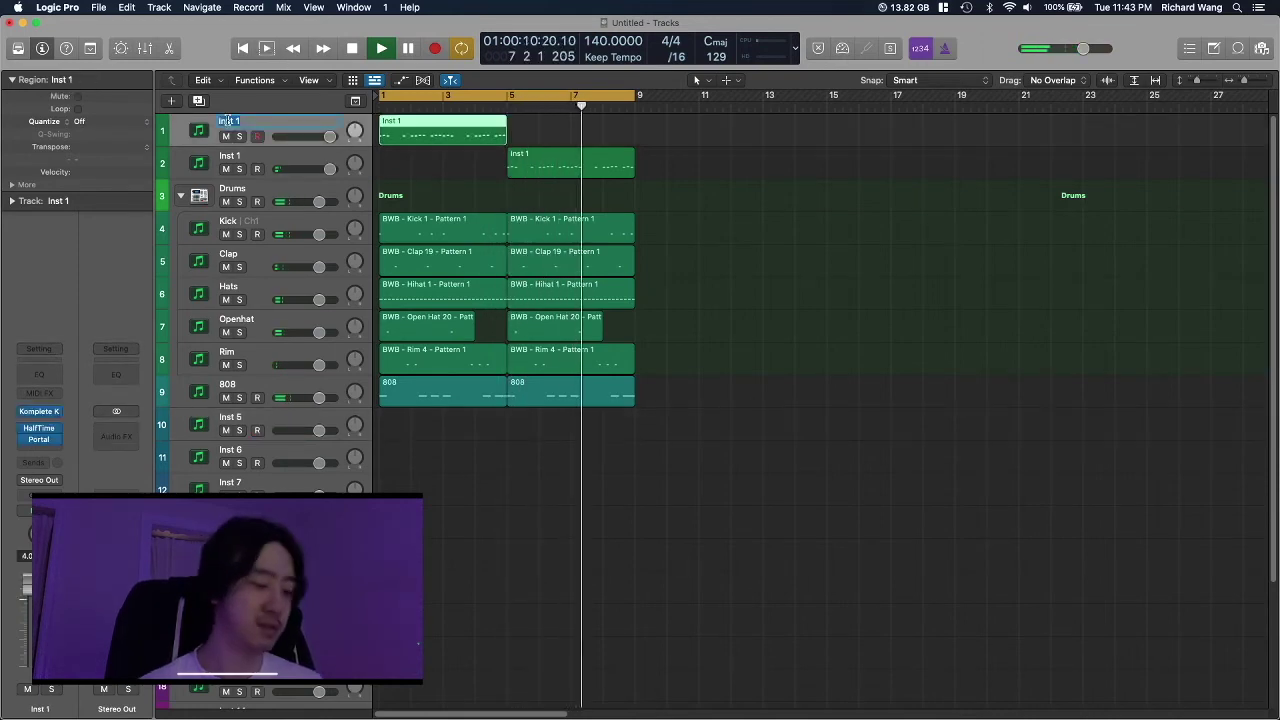
key(BackSpace)
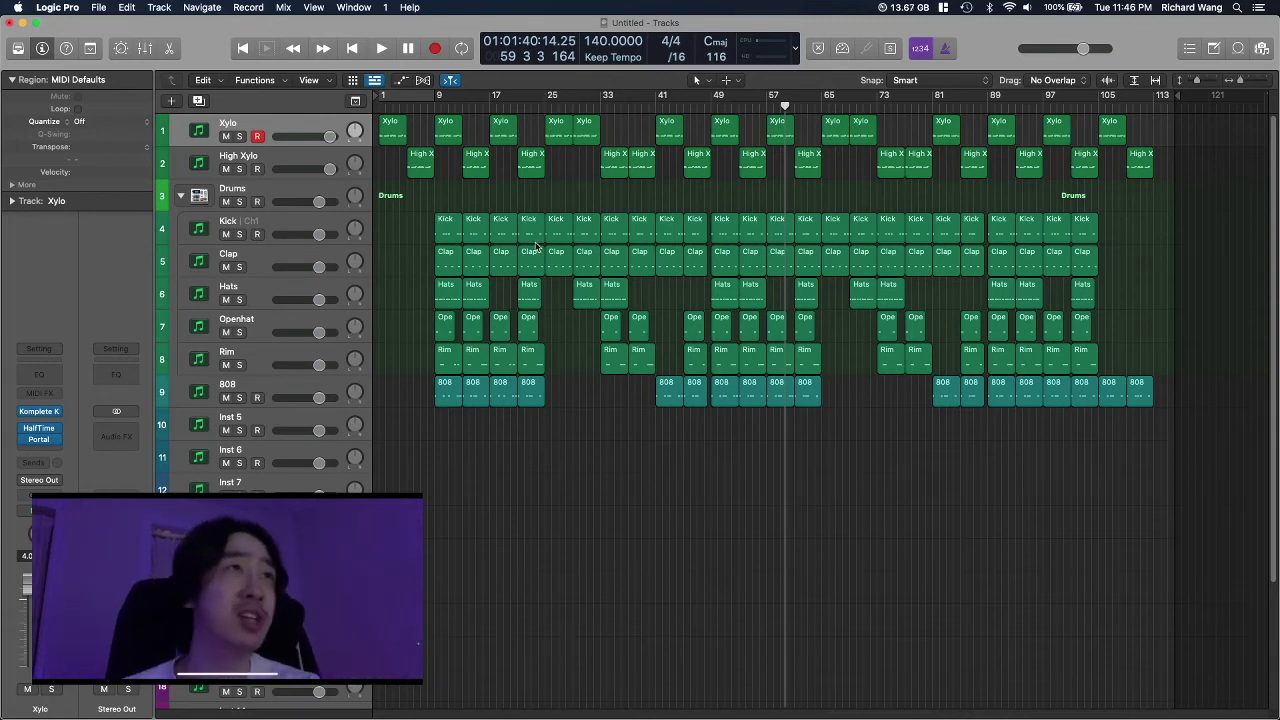
key(super+Right)
key(super+Right)
key(super+Right)
key(super+Right)
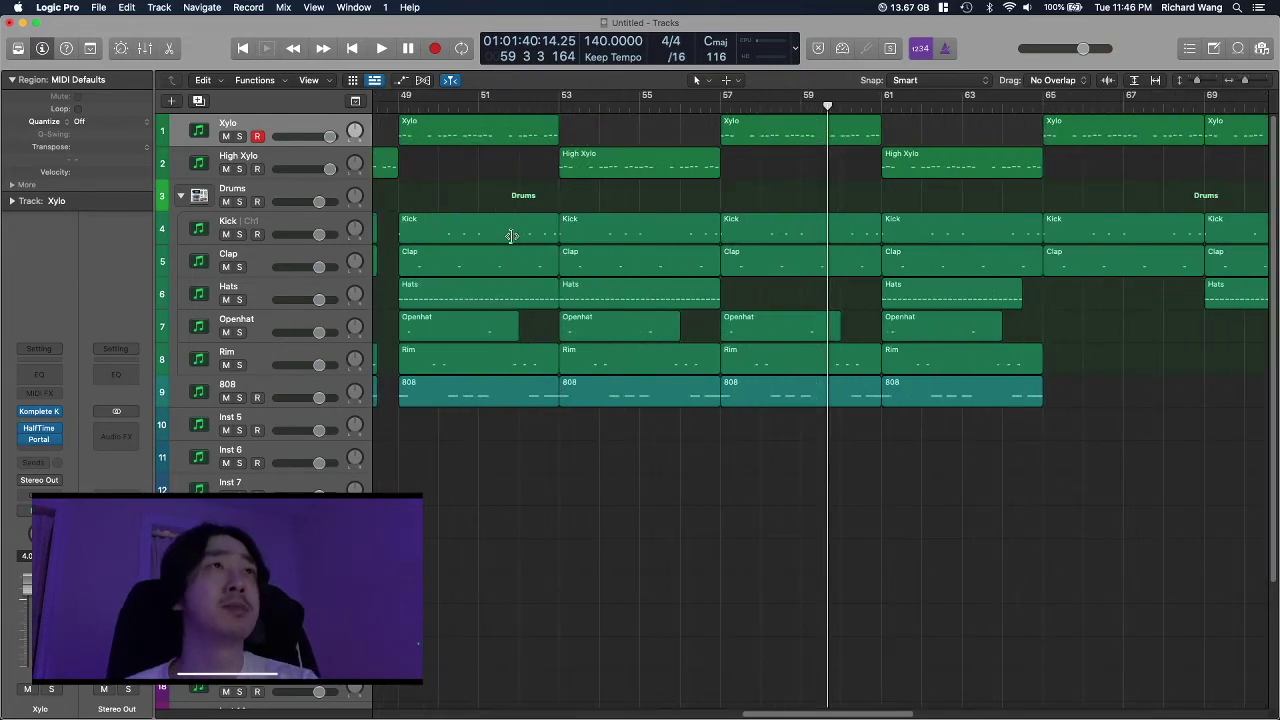
key(super+Left)
key(super+Left)
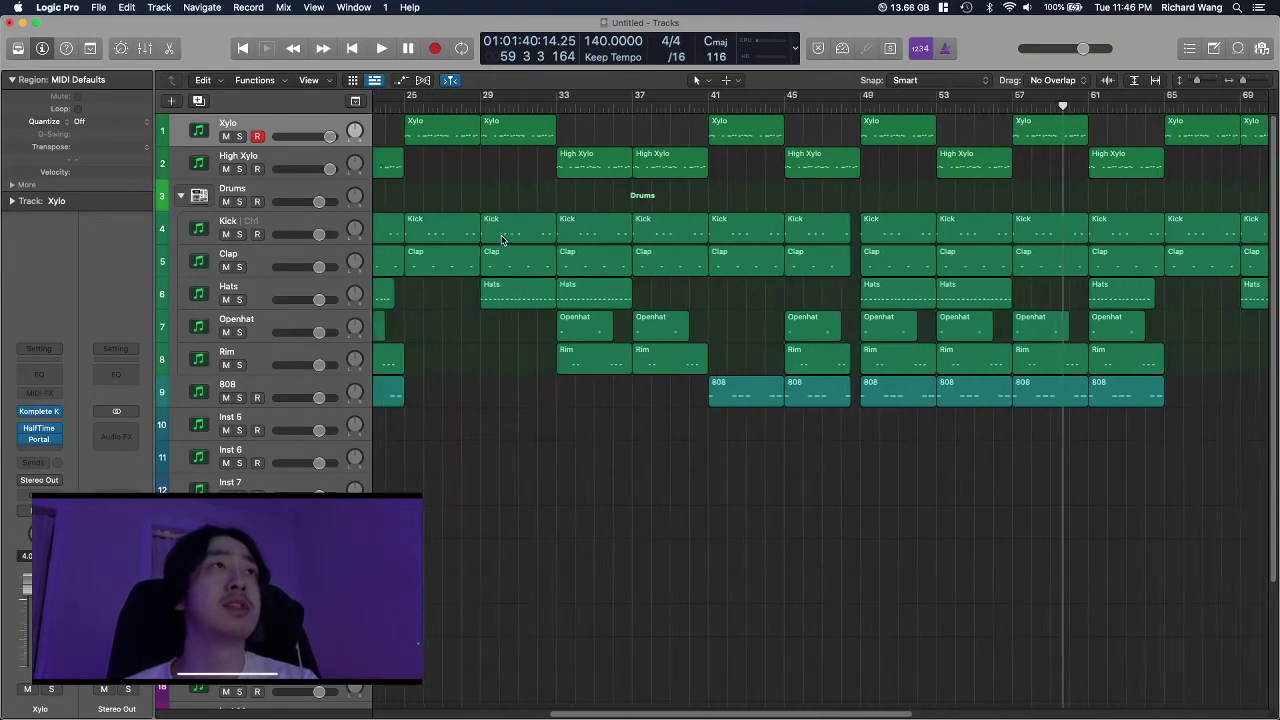
scroll(502, 240, left, 5)
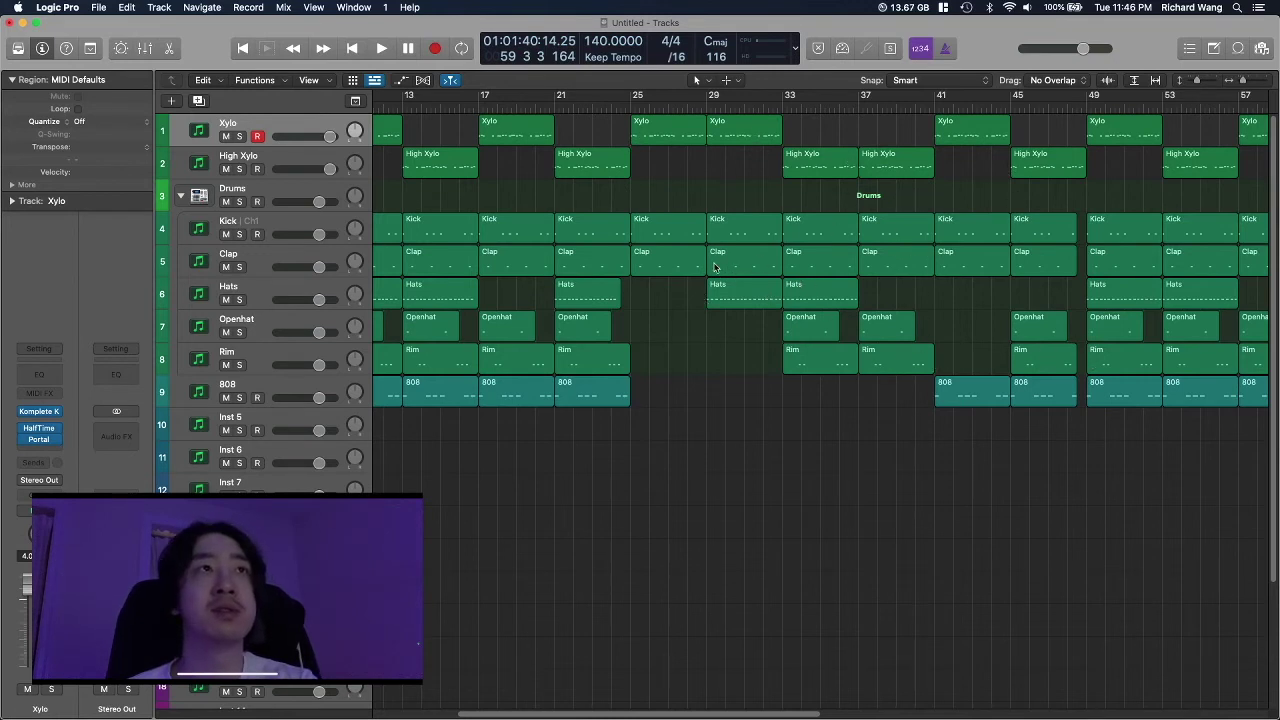
click(661, 140)
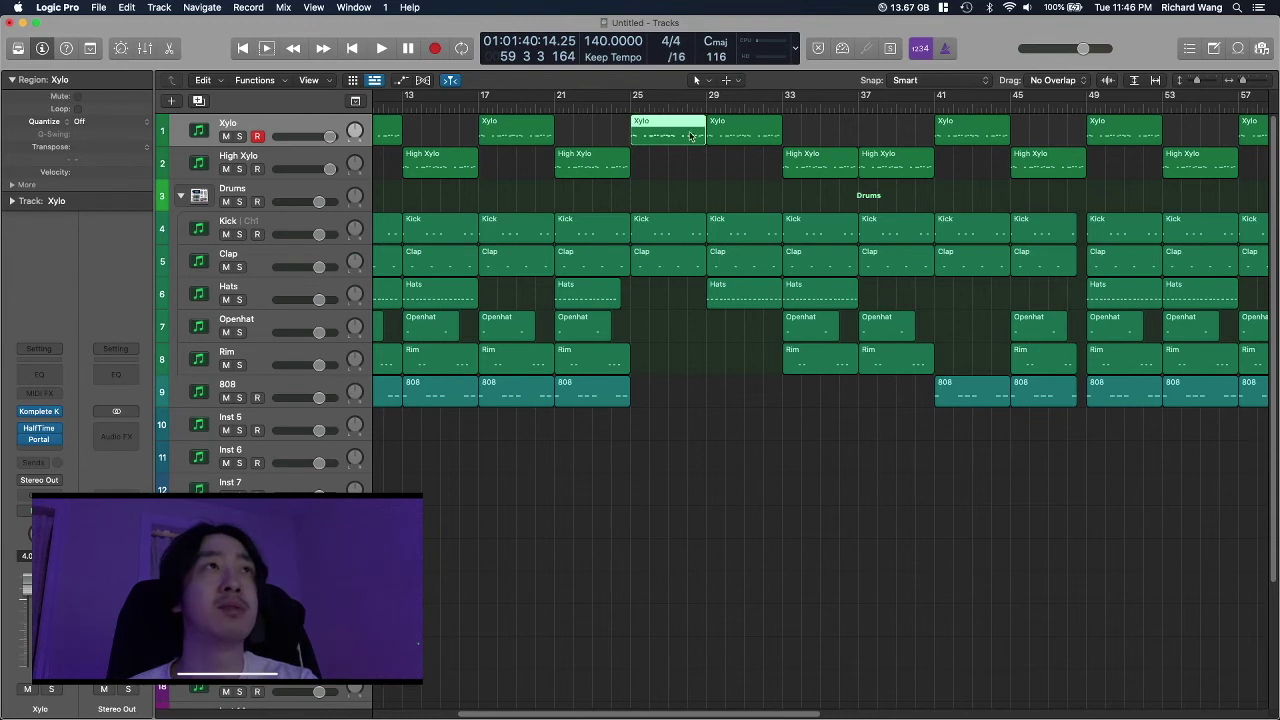
click(746, 134)
click(790, 143)
click(821, 161)
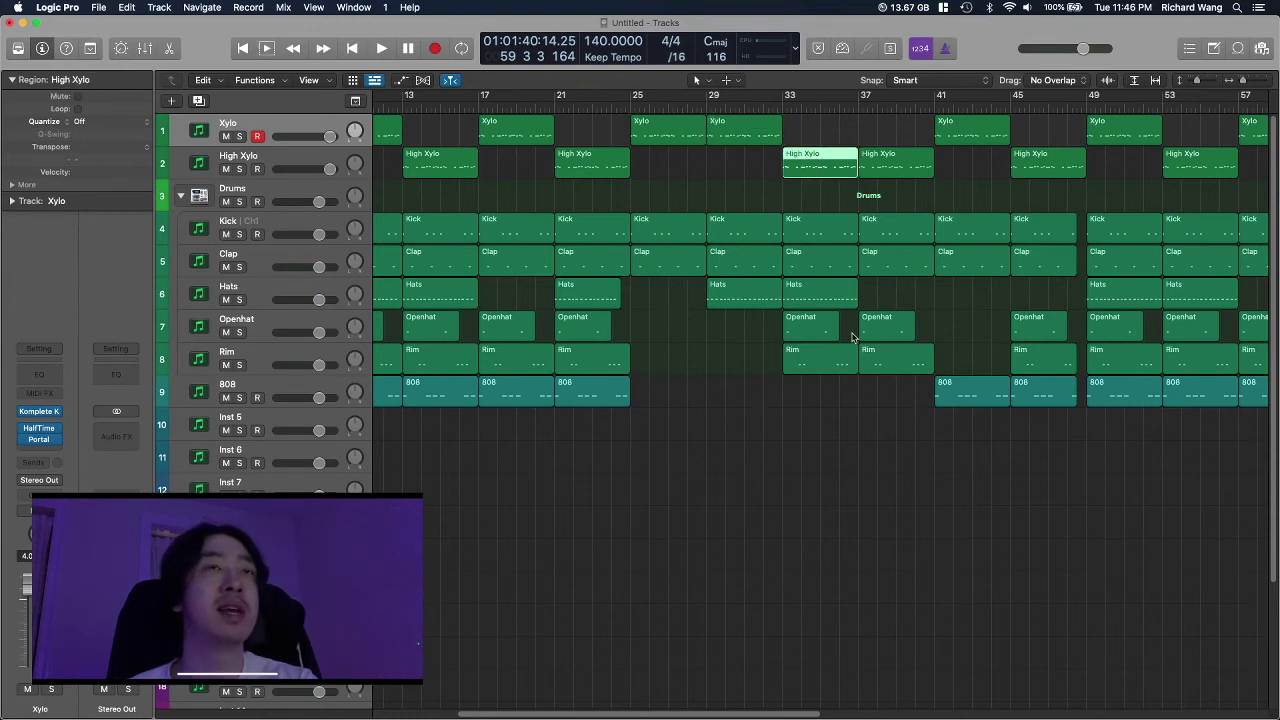
scroll(944, 386, right, 5)
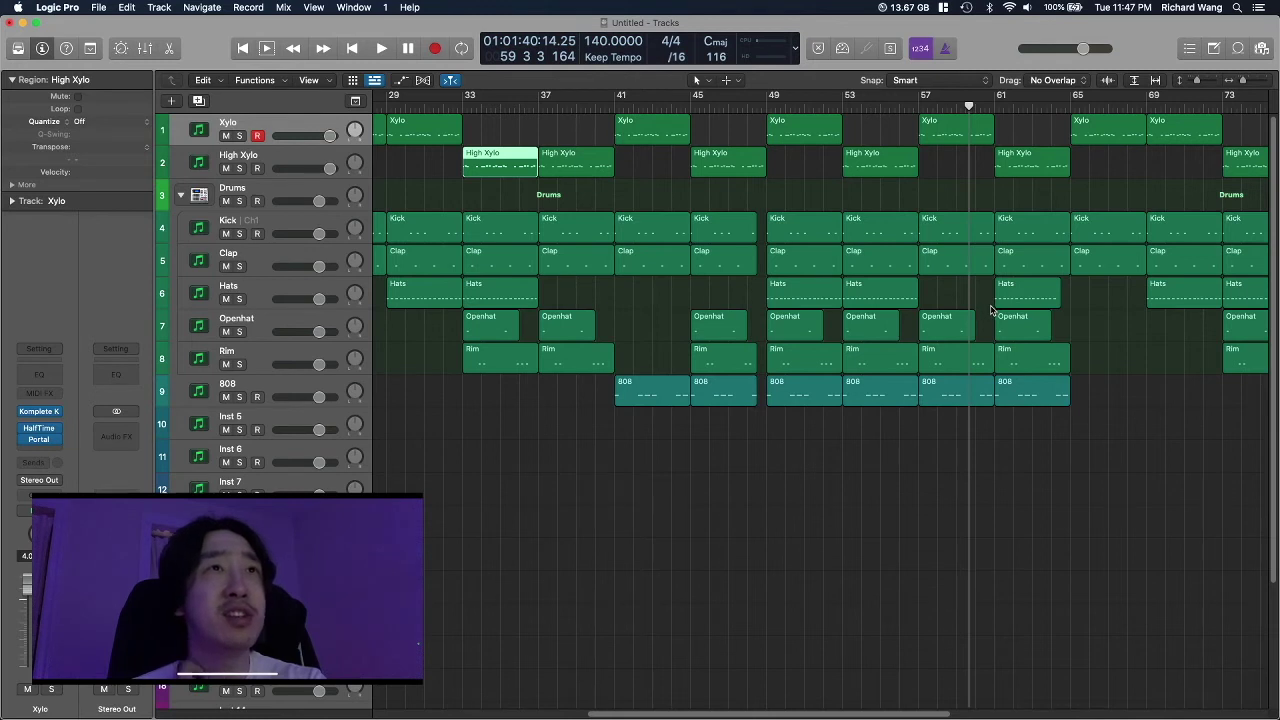
click(952, 305)
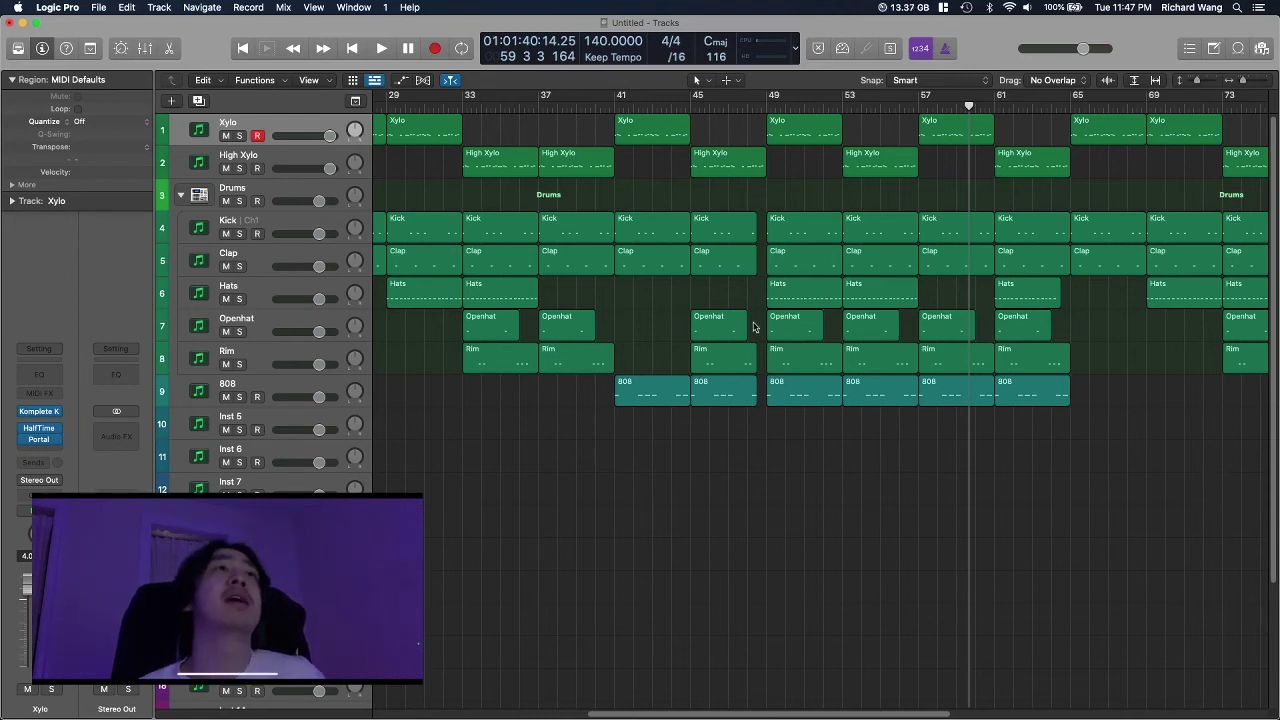
click(731, 107)
key(space)
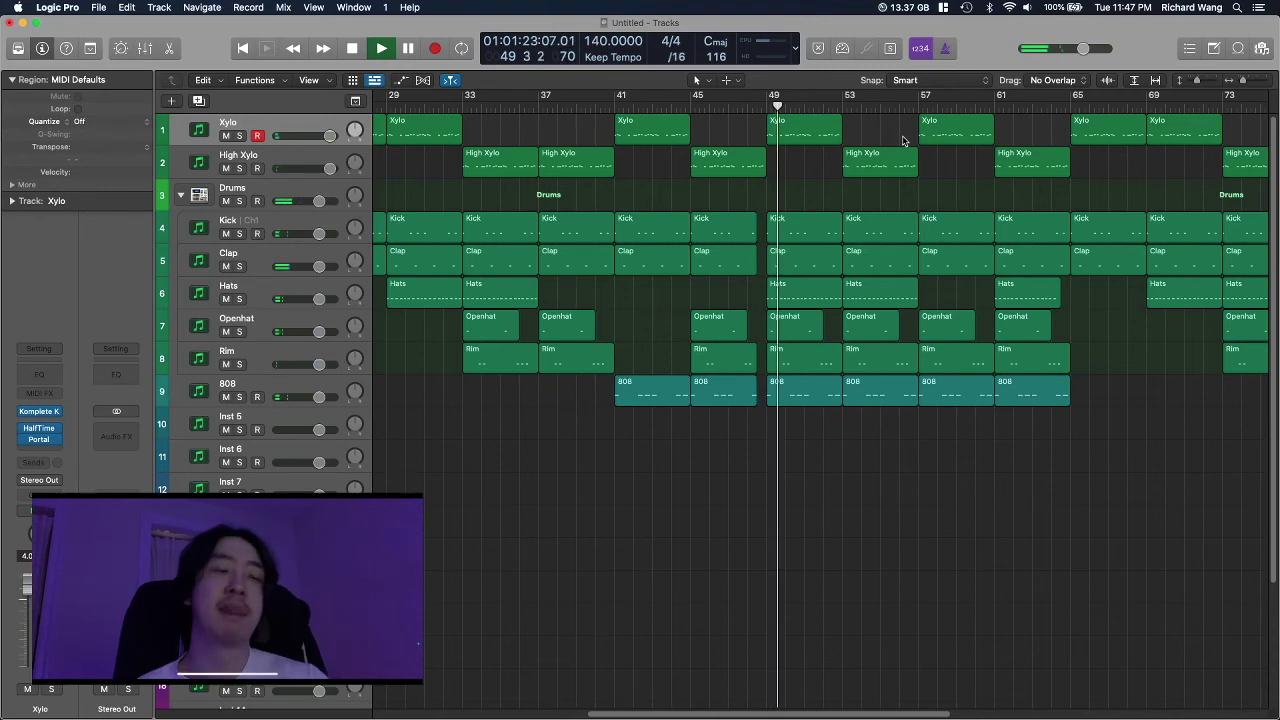
key(z)
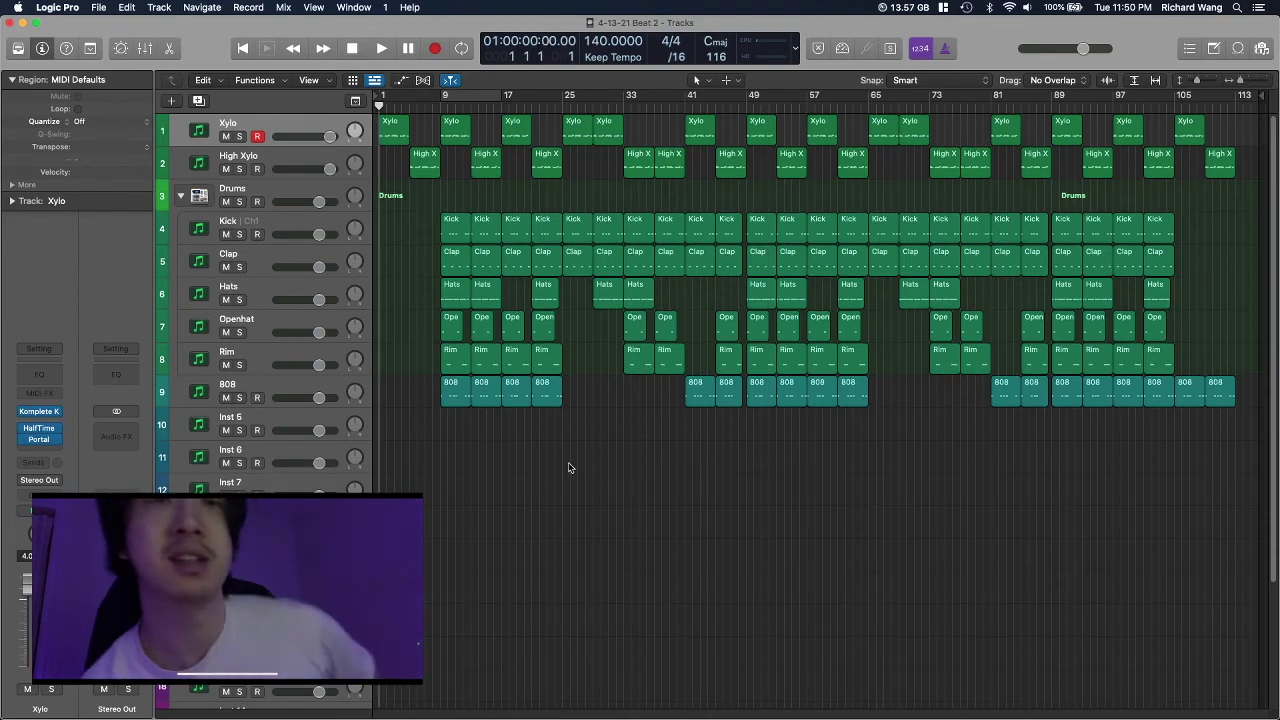
right_click(566, 546)
click(543, 525)
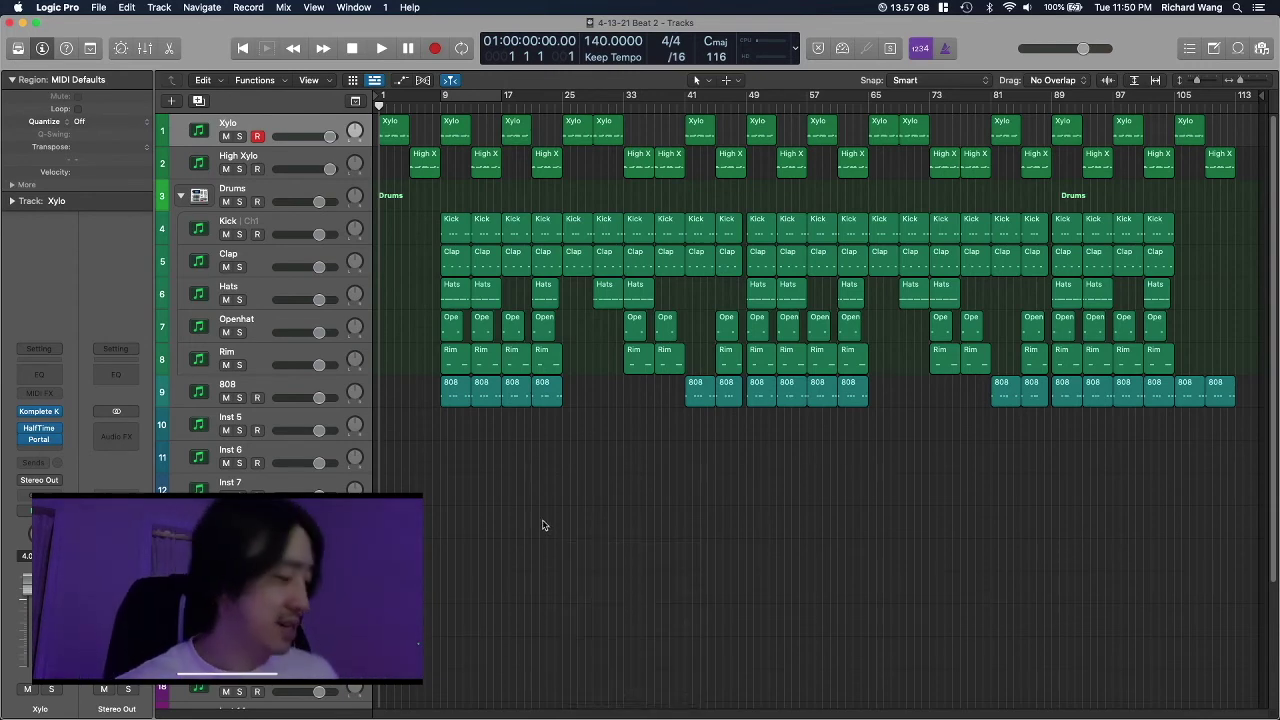